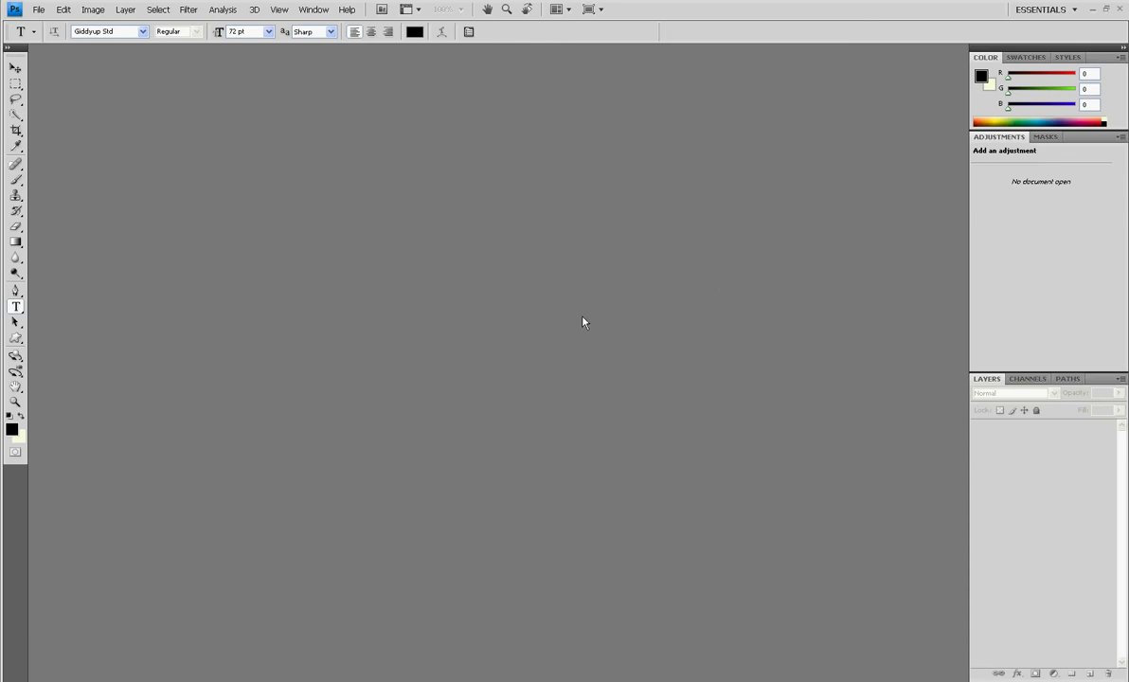
Open the photo IMG_3045.JPG from the 2010-10-04 folder
{"action": "left_click", "coordinate": [39, 9]}
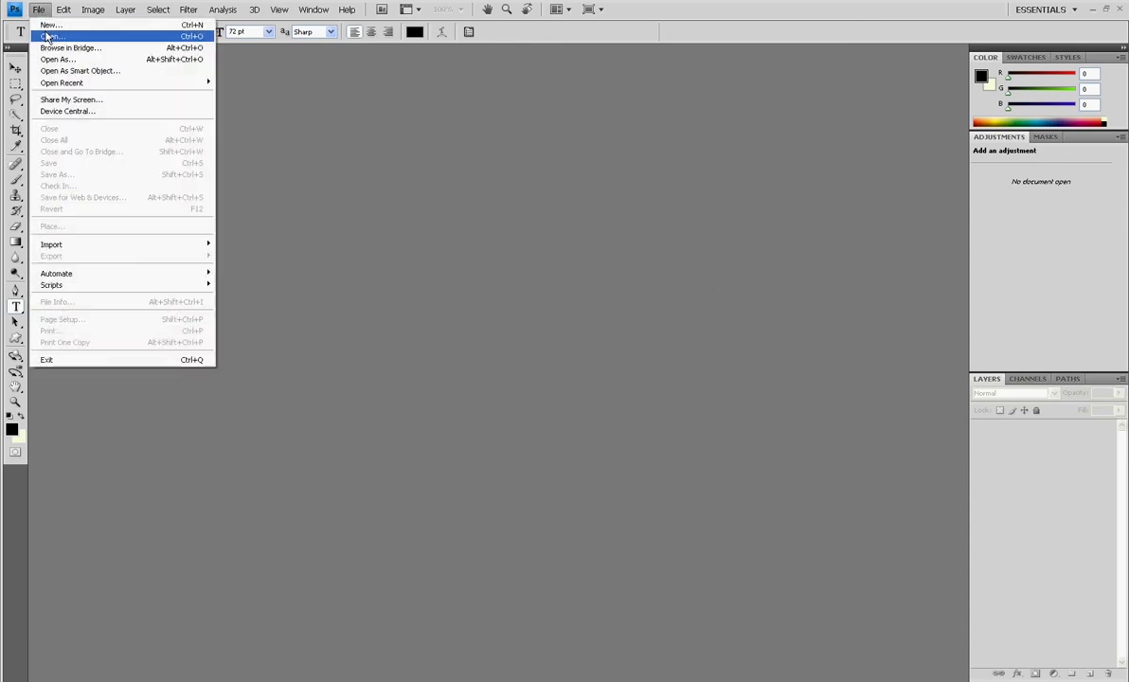
{"action": "left_click", "coordinate": [48, 36]}
{"action": "left_click", "coordinate": [479, 177]}
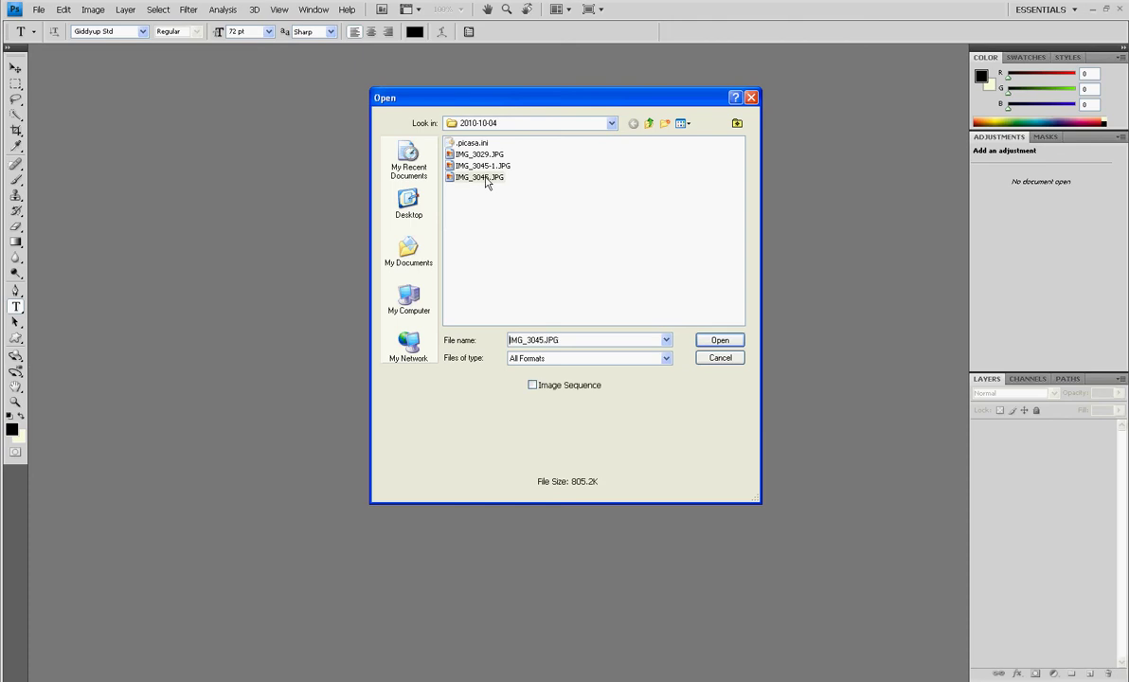
{"action": "left_click", "coordinate": [717, 342]}
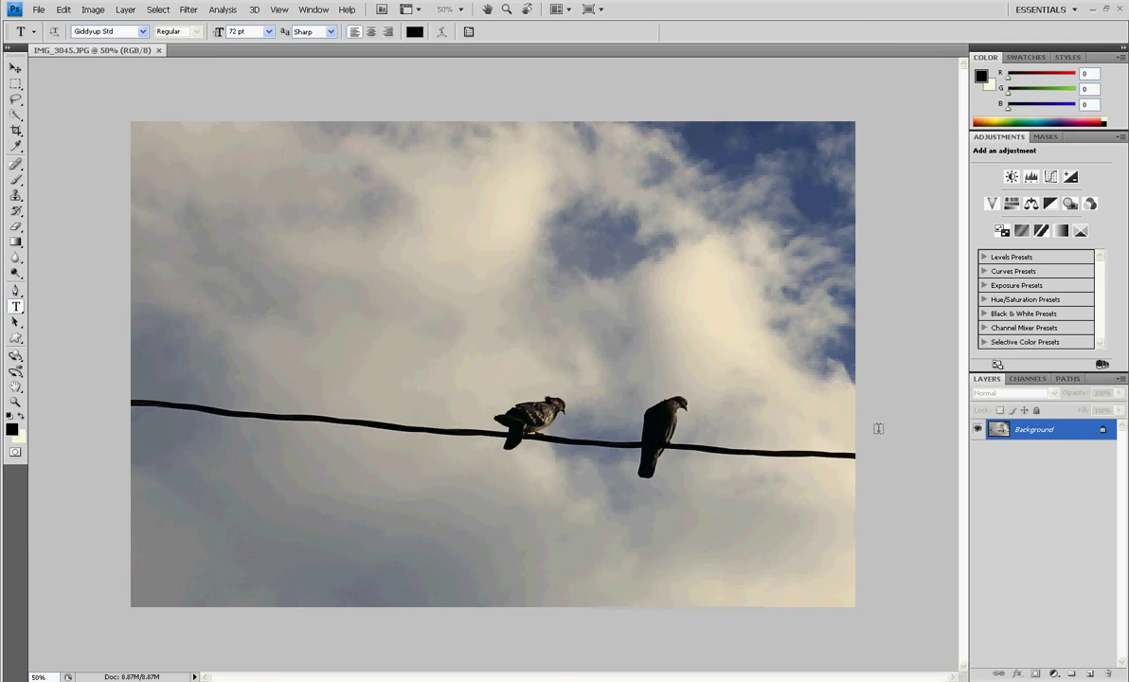
Show the Actions panel and delete the old Watermark action, confirming the deletion
{"action": "key", "text": "alt+F9"}
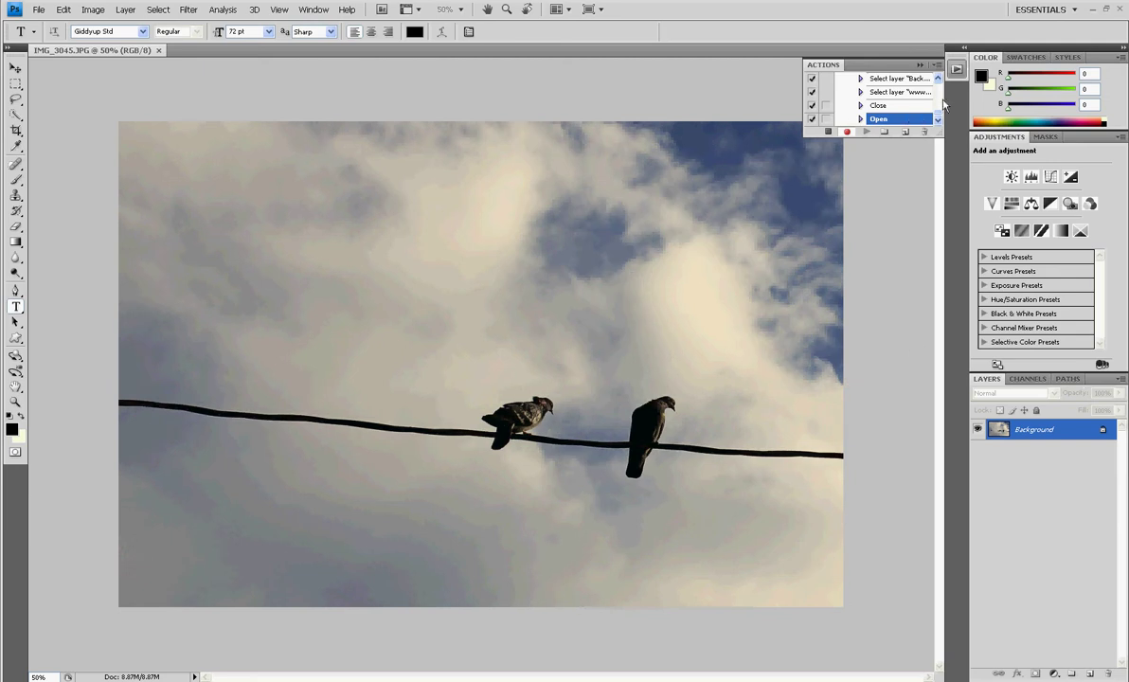
{"action": "scroll", "coordinate": [907, 119], "scroll_direction": "up", "scroll_amount": 5}
{"action": "scroll", "coordinate": [947, 110], "scroll_direction": "down", "scroll_amount": 1}
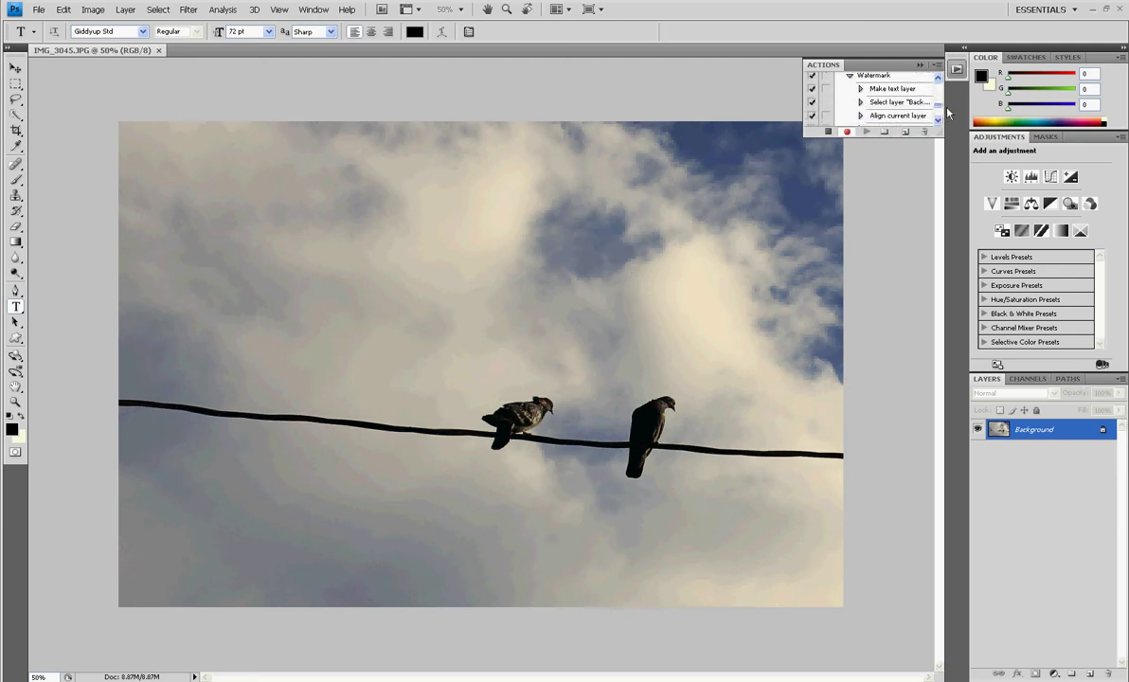
{"action": "scroll", "coordinate": [891, 105], "scroll_direction": "up", "scroll_amount": 1}
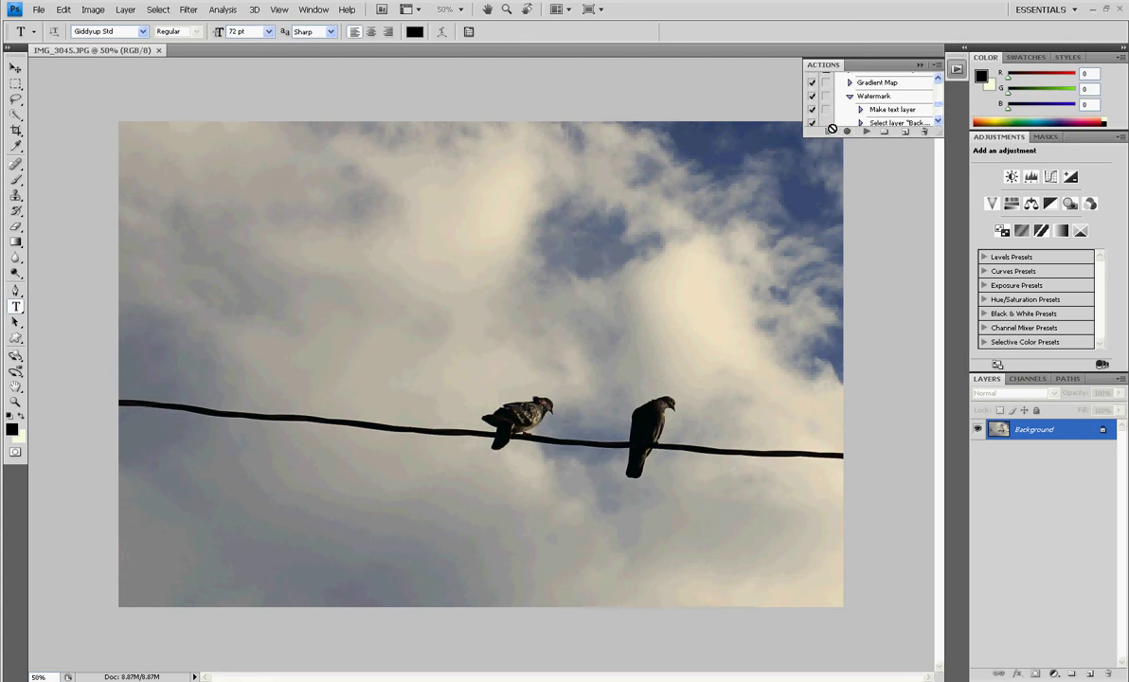
{"action": "left_click", "coordinate": [890, 97]}
{"action": "key", "text": "Delete"}
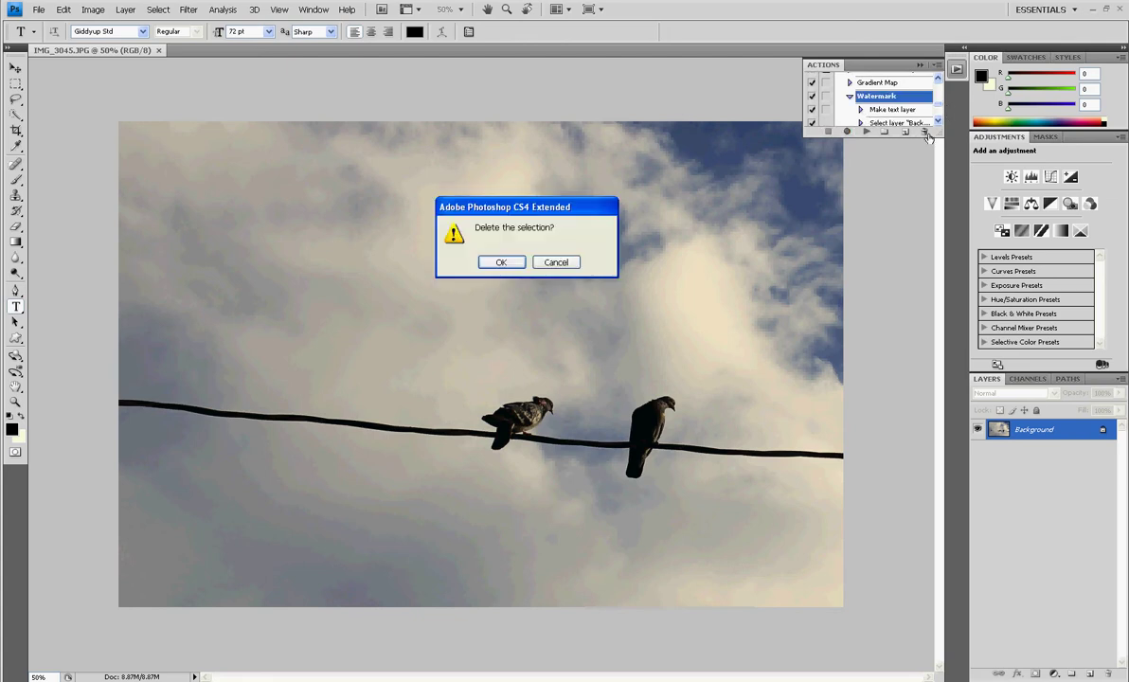
{"action": "left_click", "coordinate": [501, 262]}
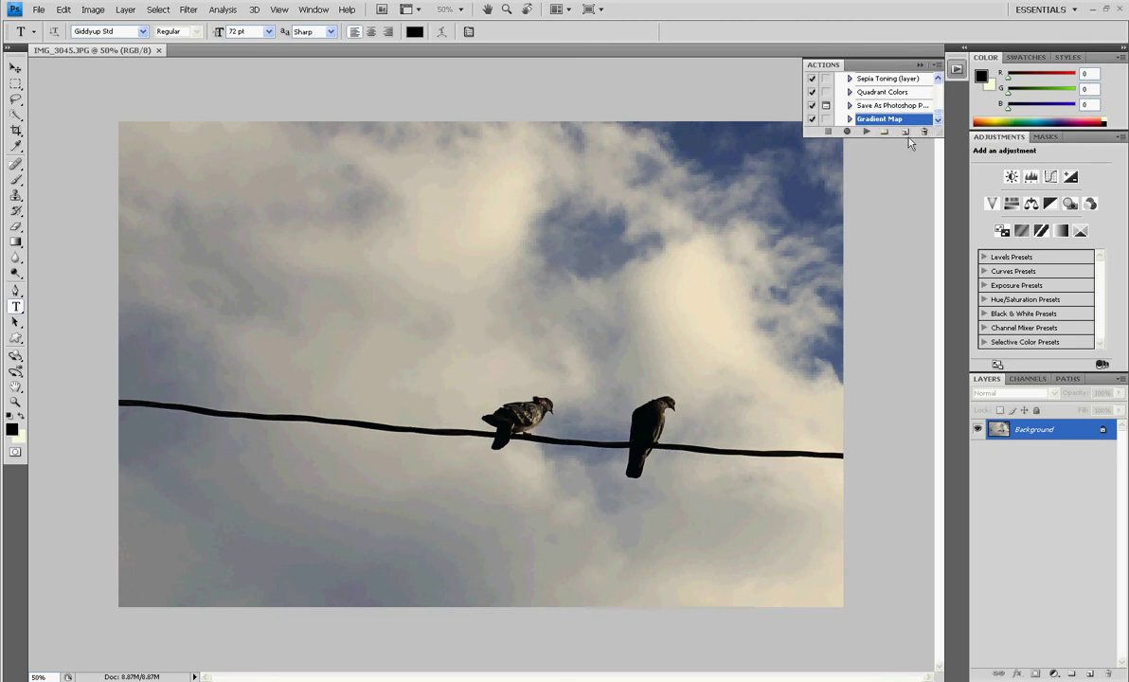
Create a new action named Watermark and start recording
{"action": "left_click", "coordinate": [904, 133]}
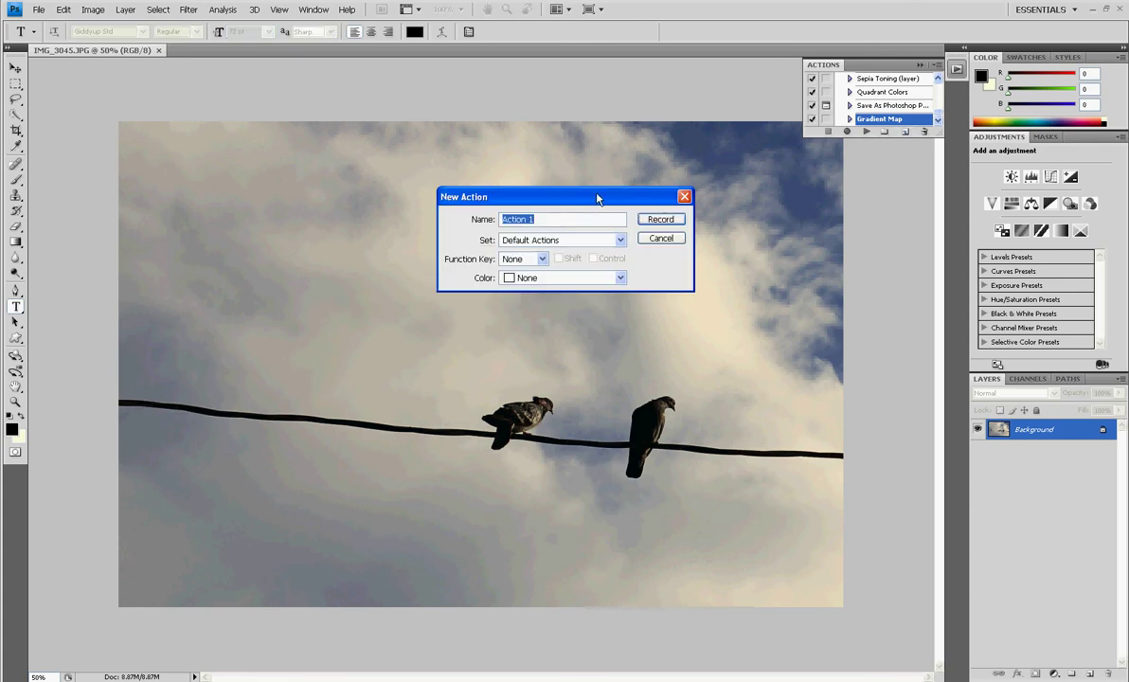
{"action": "type", "text": "W"}
{"action": "key", "text": "BackSpace"}
{"action": "type", "text": "Watermark"}
{"action": "left_click", "coordinate": [660, 219]}
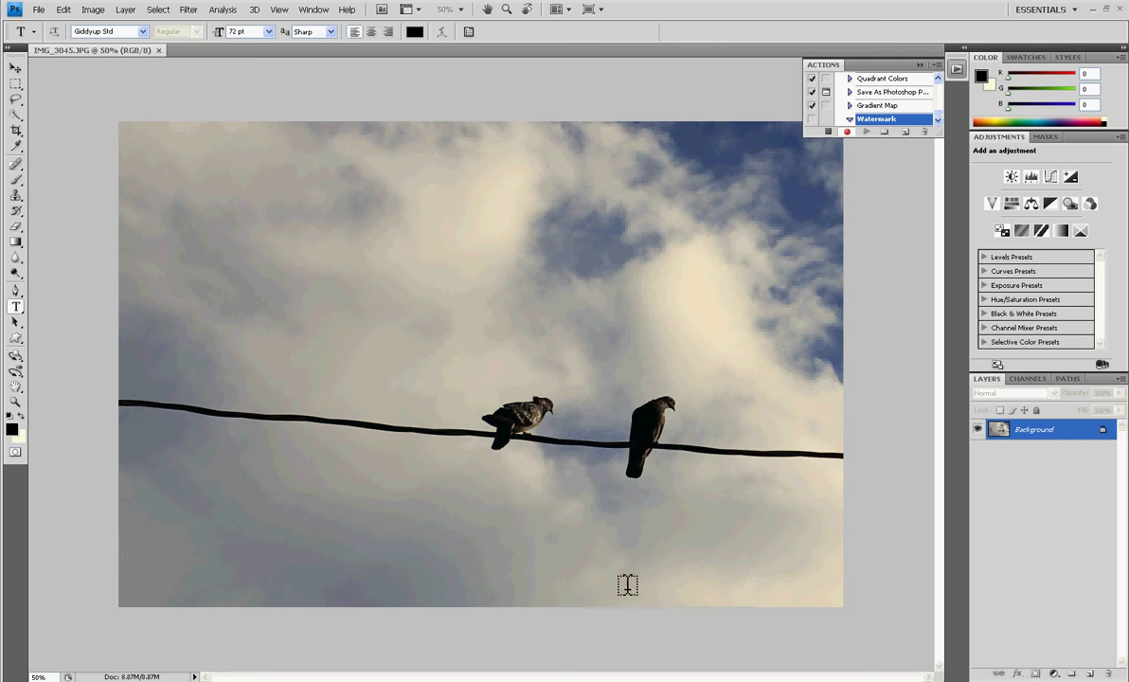
{"action": "left_click", "coordinate": [551, 526]}
{"action": "type", "text": "w"}
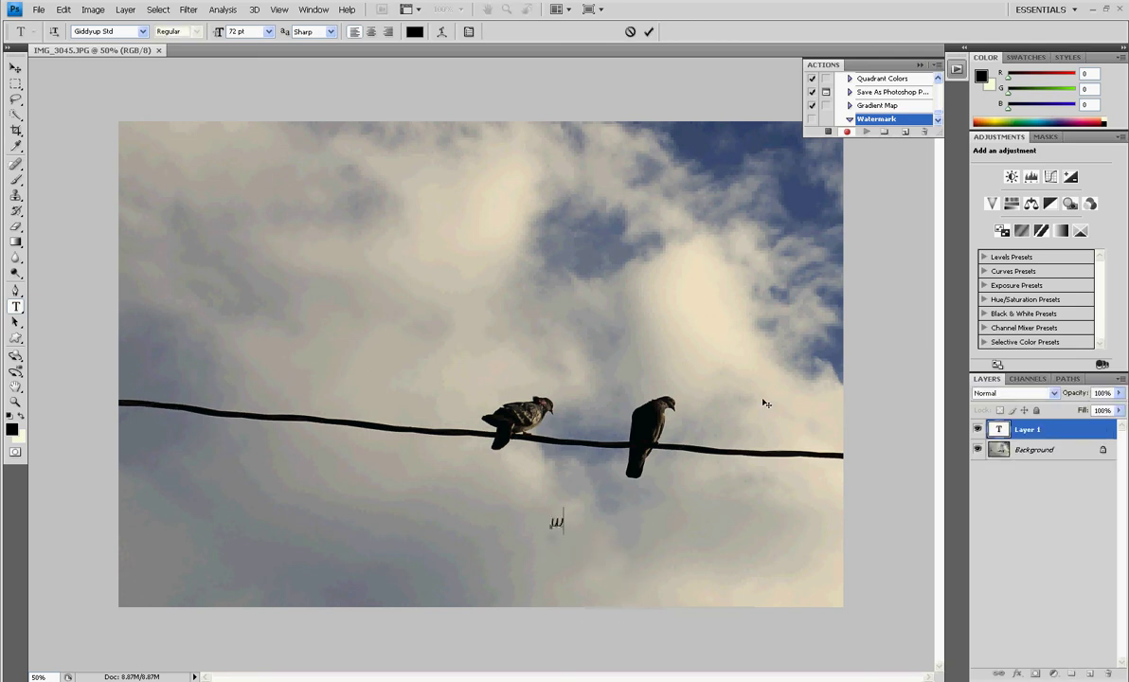
{"action": "type", "text": "ww.abccubed.com"}
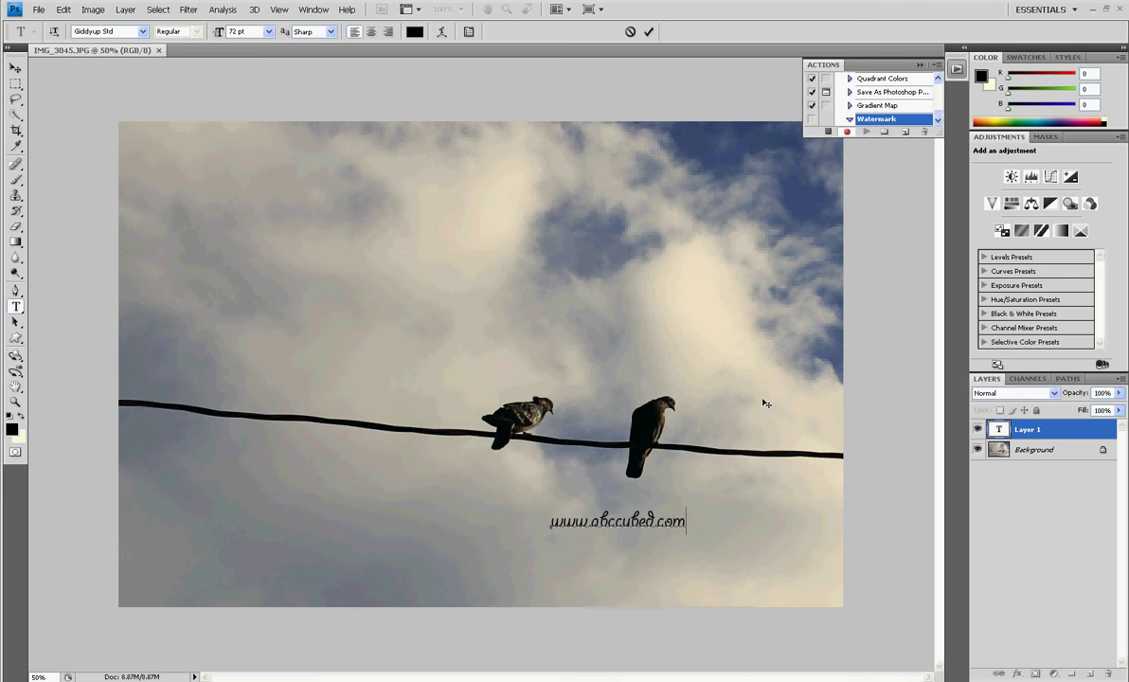
{"action": "type", "text": "© -rkwan-"}
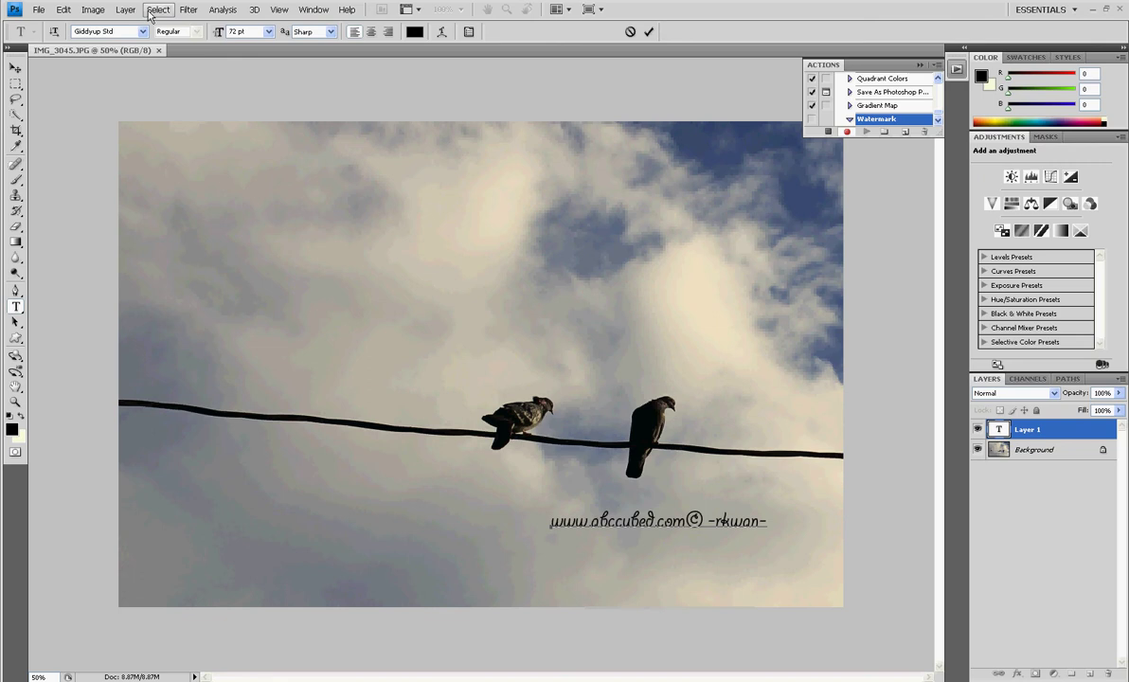
With the Background also selected, align the text layer's bottom edges, then its right edges
{"action": "left_click", "coordinate": [1038, 451]}
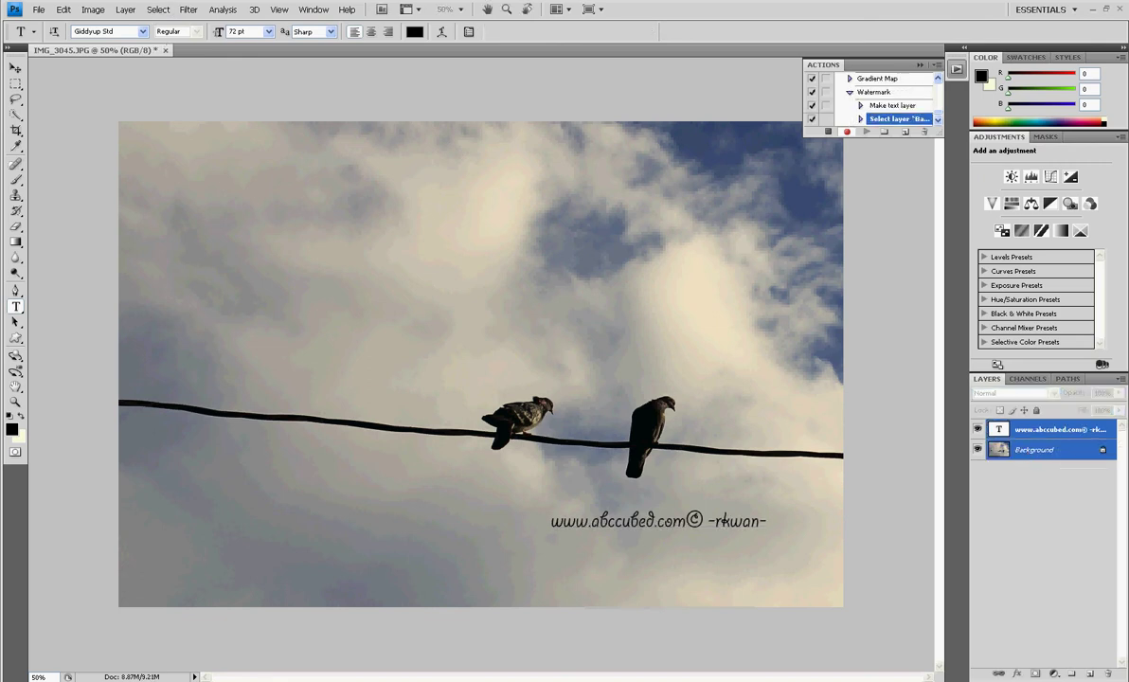
{"action": "left_click", "coordinate": [127, 10]}
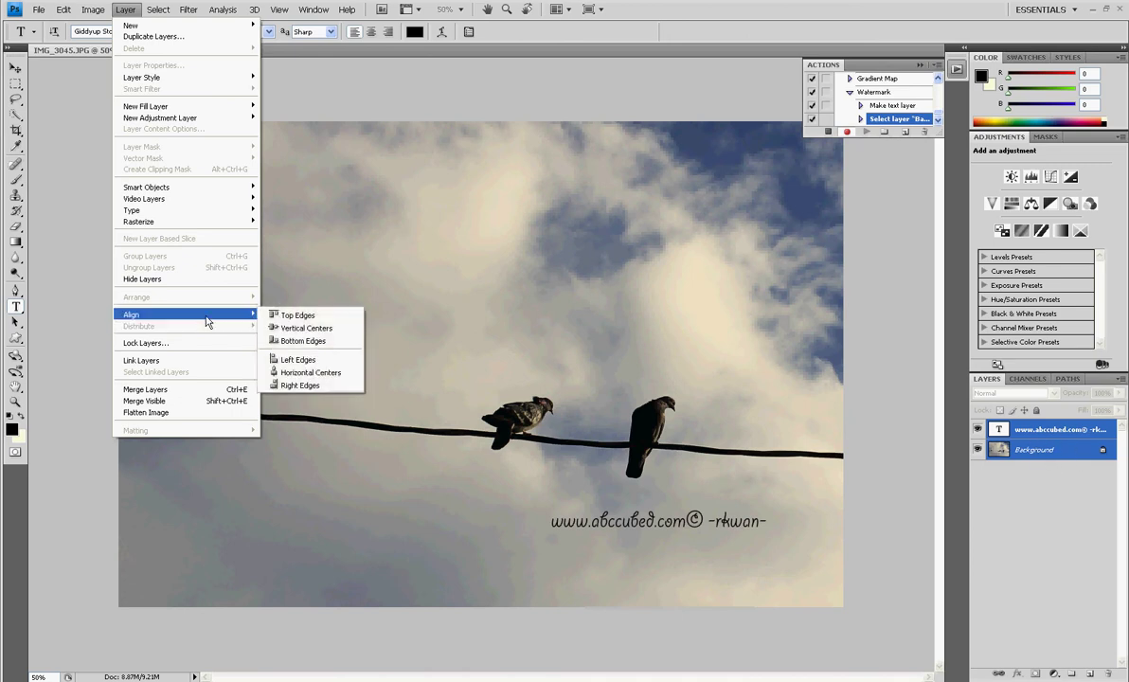
{"action": "mouse_move", "coordinate": [139, 315]}
{"action": "left_click", "coordinate": [305, 341]}
{"action": "left_click", "coordinate": [92, 10]}
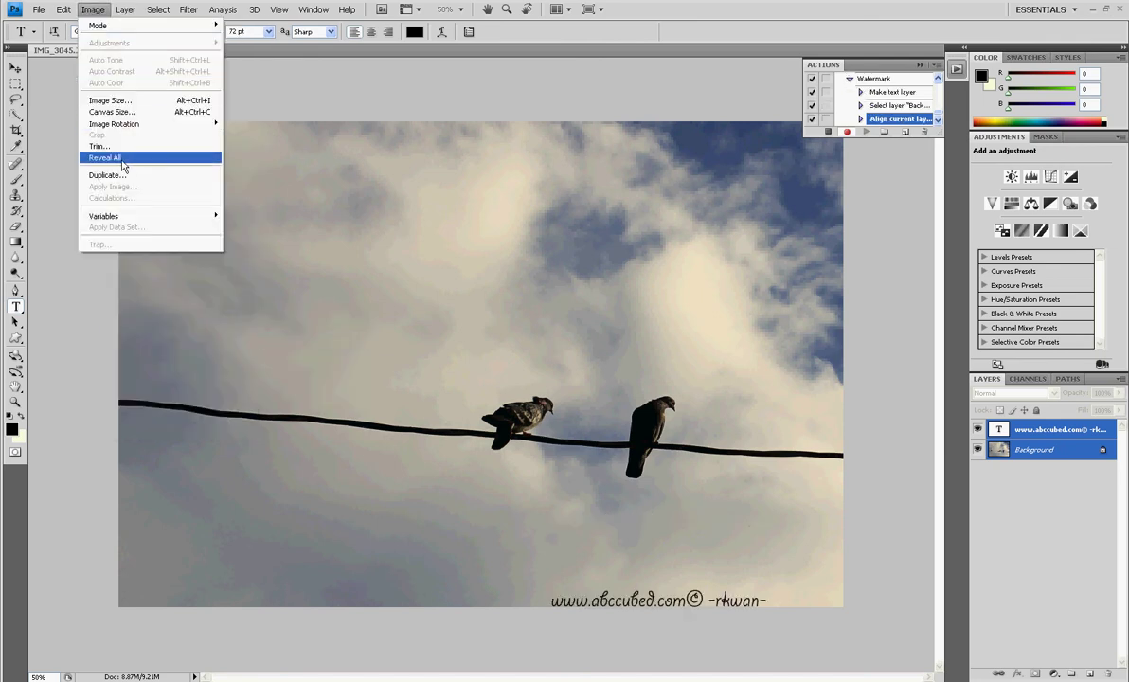
{"action": "mouse_move", "coordinate": [125, 10]}
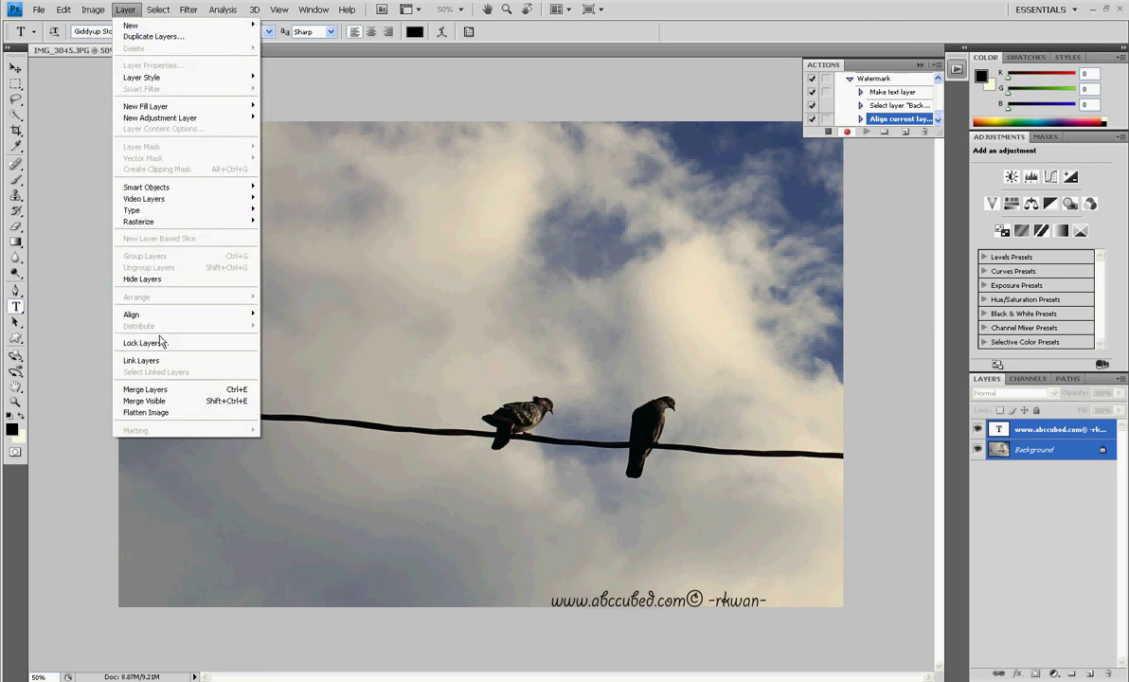
{"action": "mouse_move", "coordinate": [163, 317]}
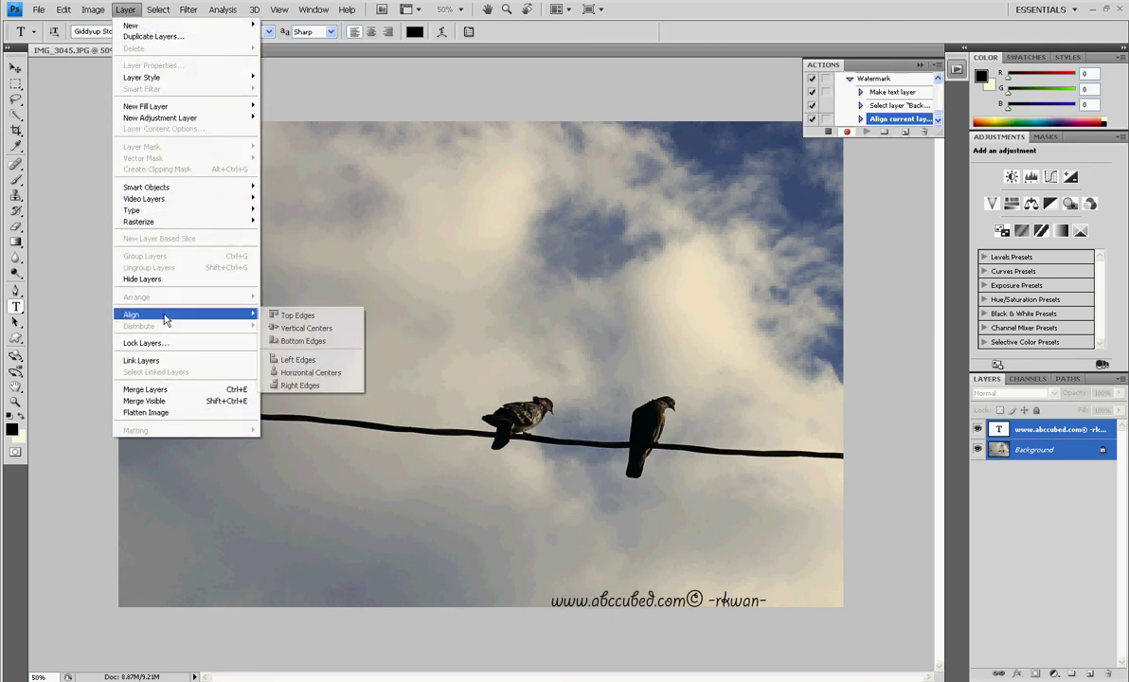
{"action": "left_click", "coordinate": [305, 386]}
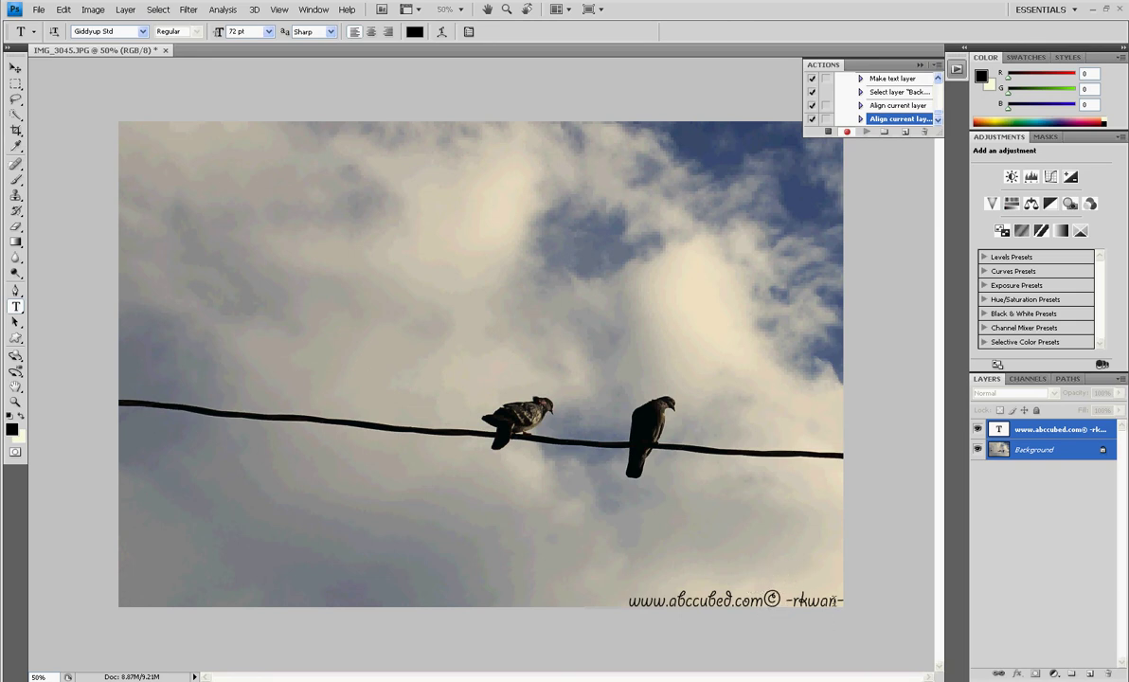
Rasterize the text layer and apply Emboss with 3 px height and 100% amount
{"action": "left_click", "coordinate": [1057, 434]}
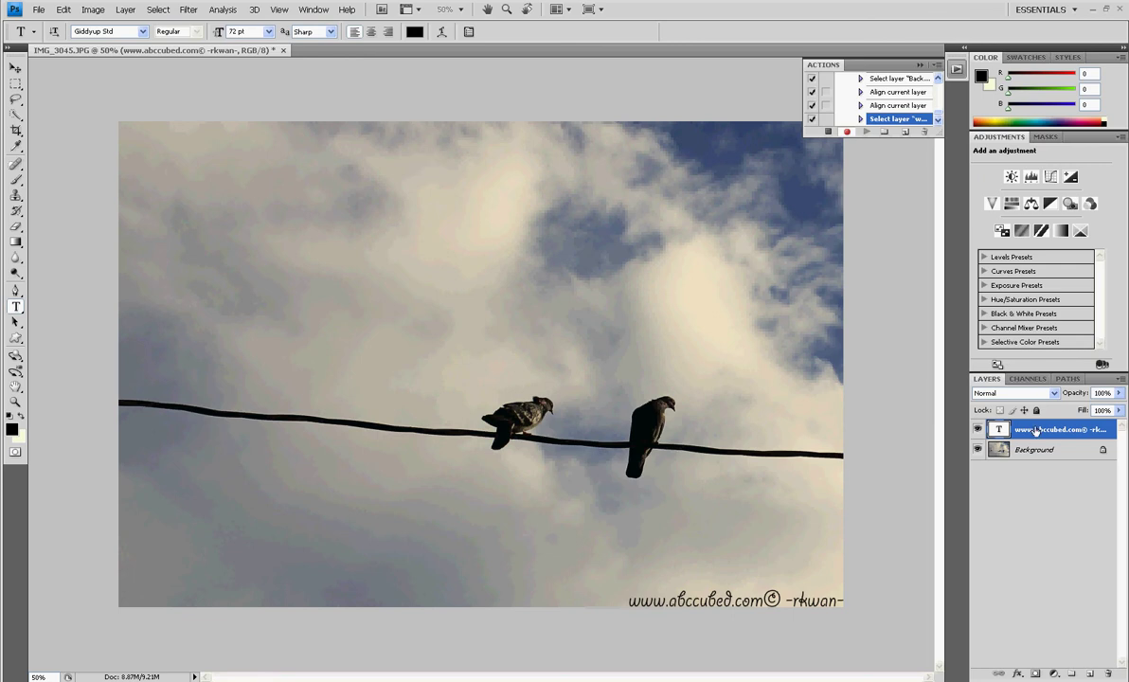
{"action": "left_click", "coordinate": [219, 12]}
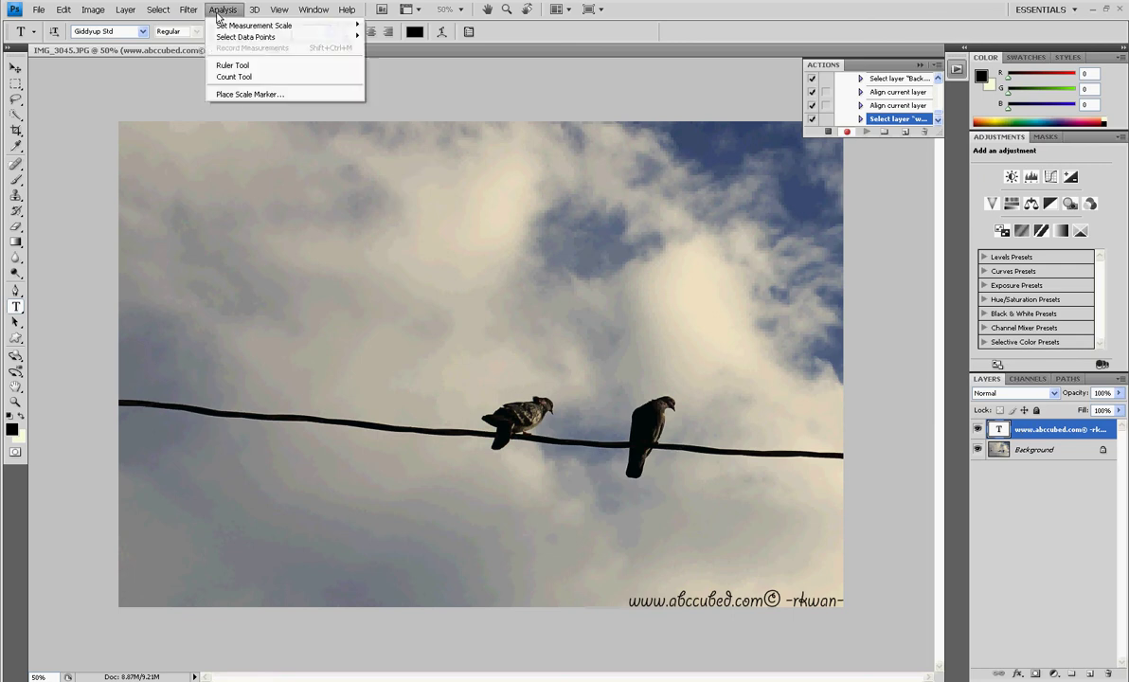
{"action": "mouse_move", "coordinate": [187, 15]}
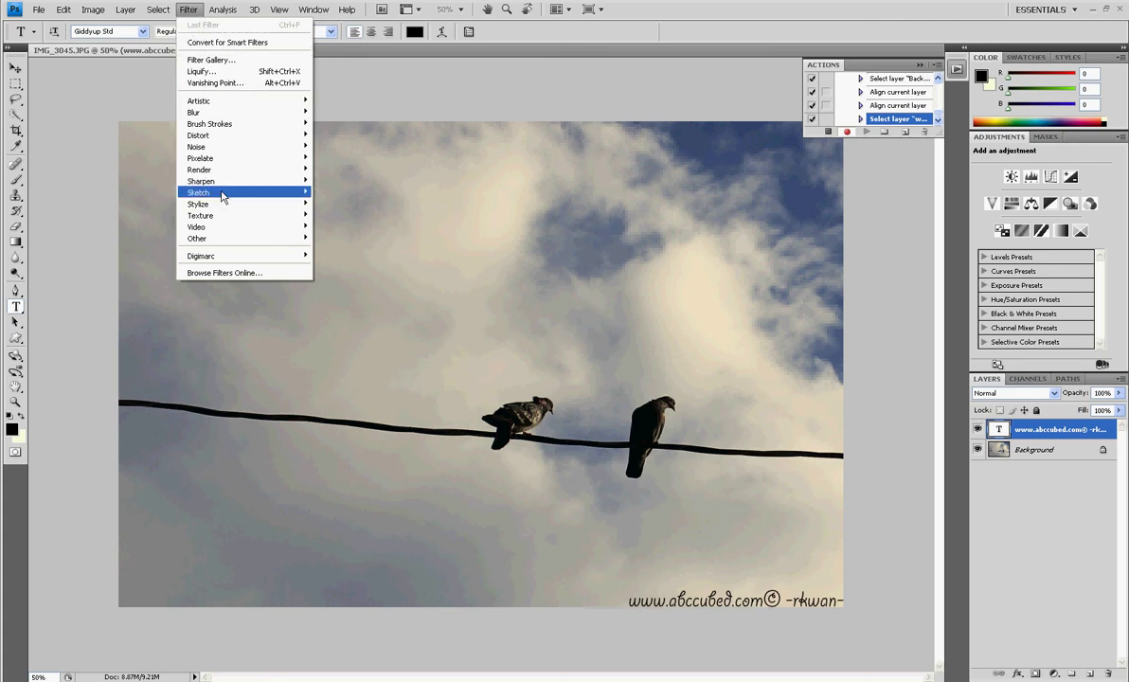
{"action": "mouse_move", "coordinate": [219, 207]}
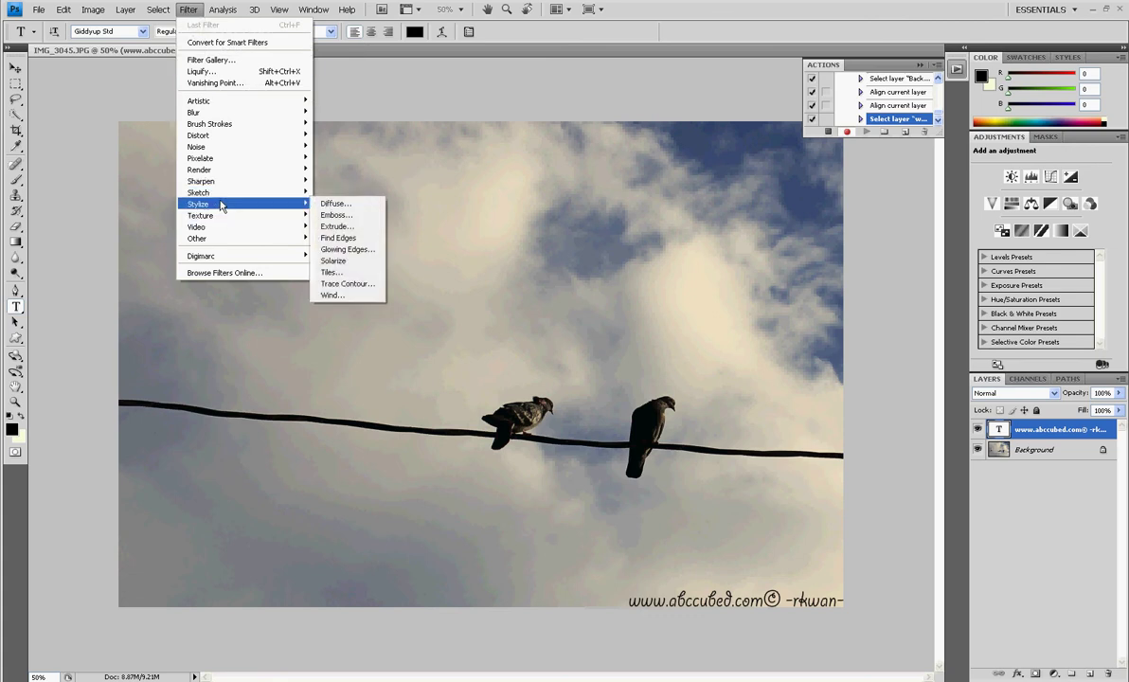
{"action": "left_click", "coordinate": [361, 223]}
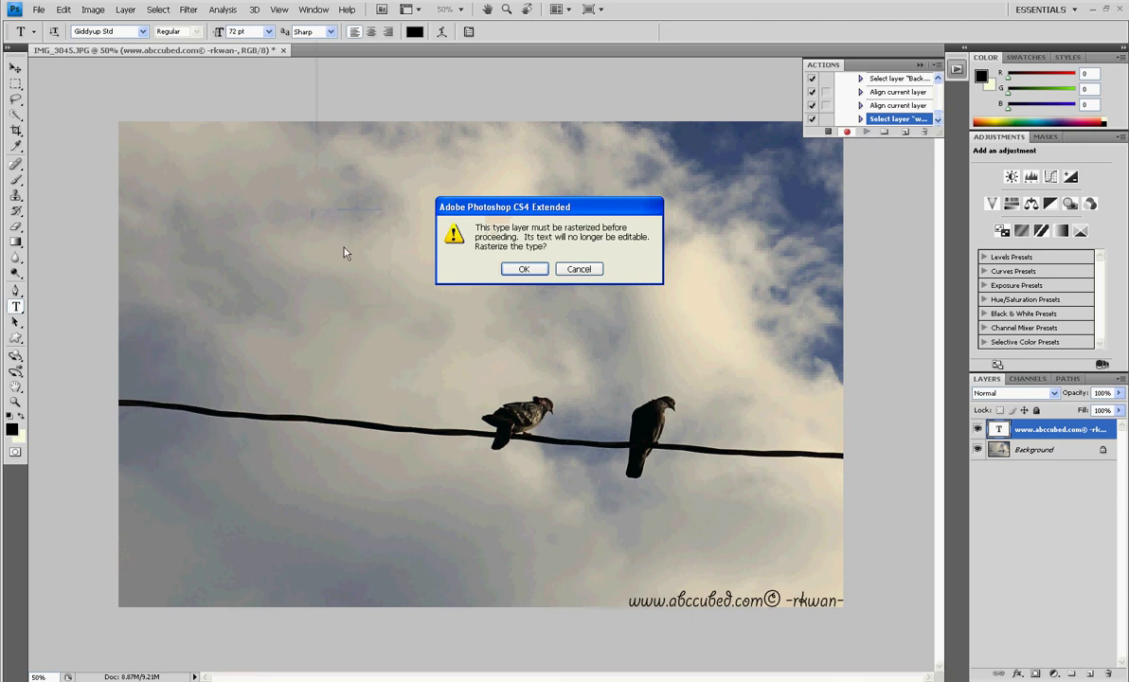
{"action": "left_click", "coordinate": [516, 267]}
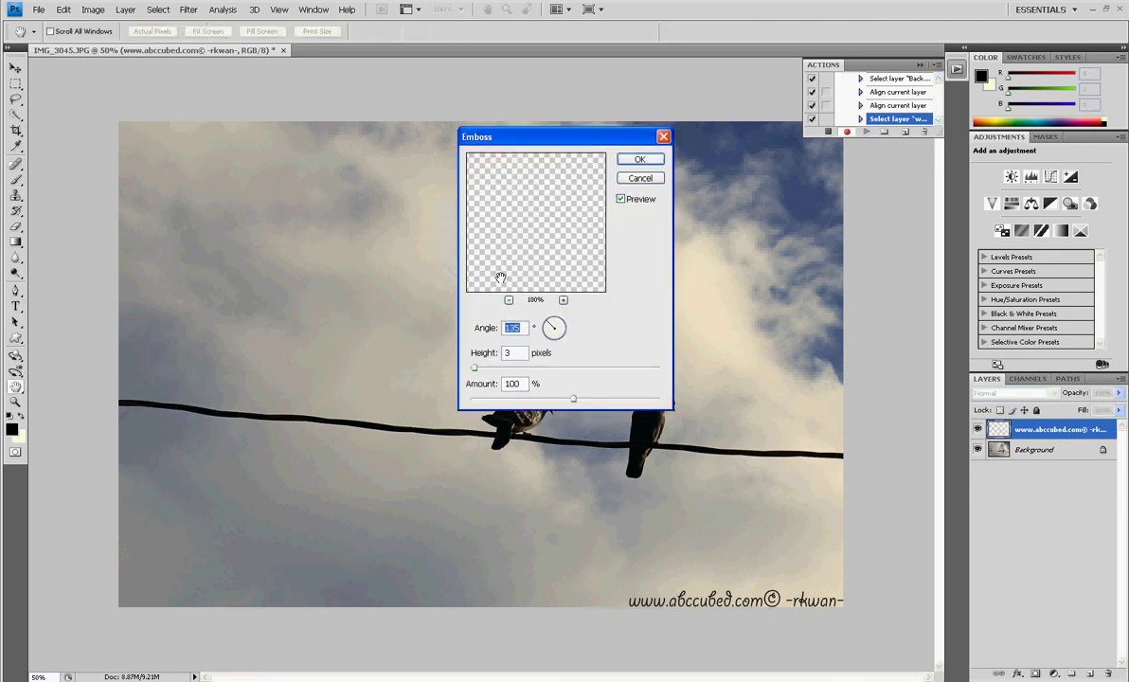
{"action": "left_click", "coordinate": [639, 159]}
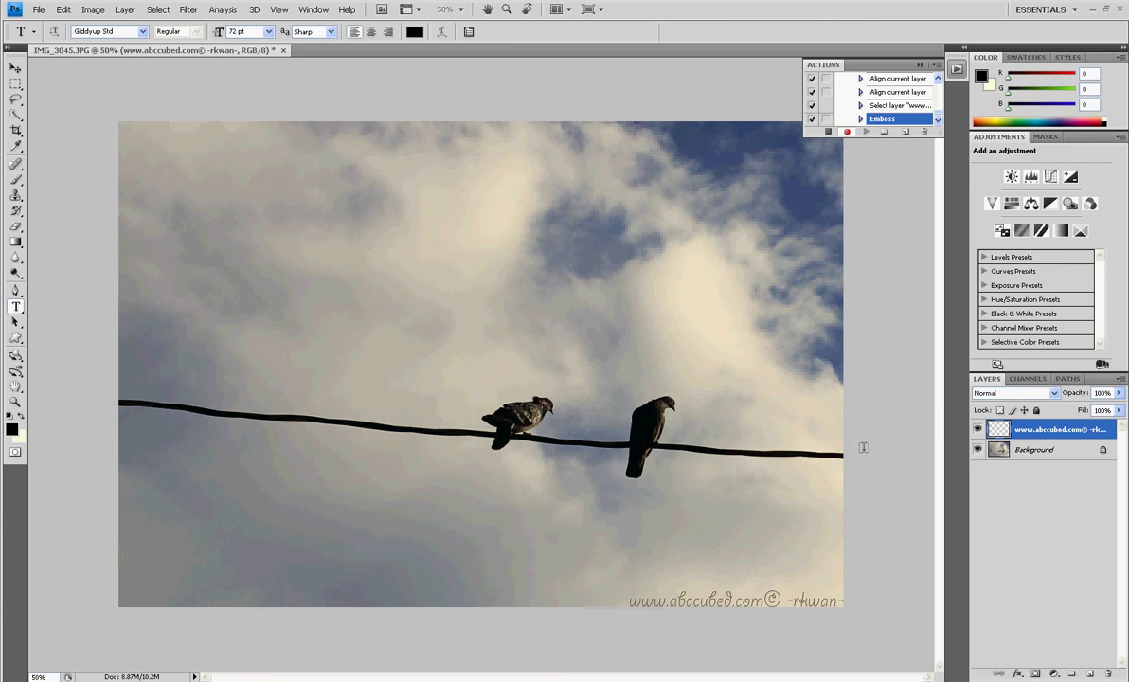
Set the watermark layer's blend mode to Hard Light, after briefly comparing it with Normal
{"action": "left_click", "coordinate": [1053, 394]}
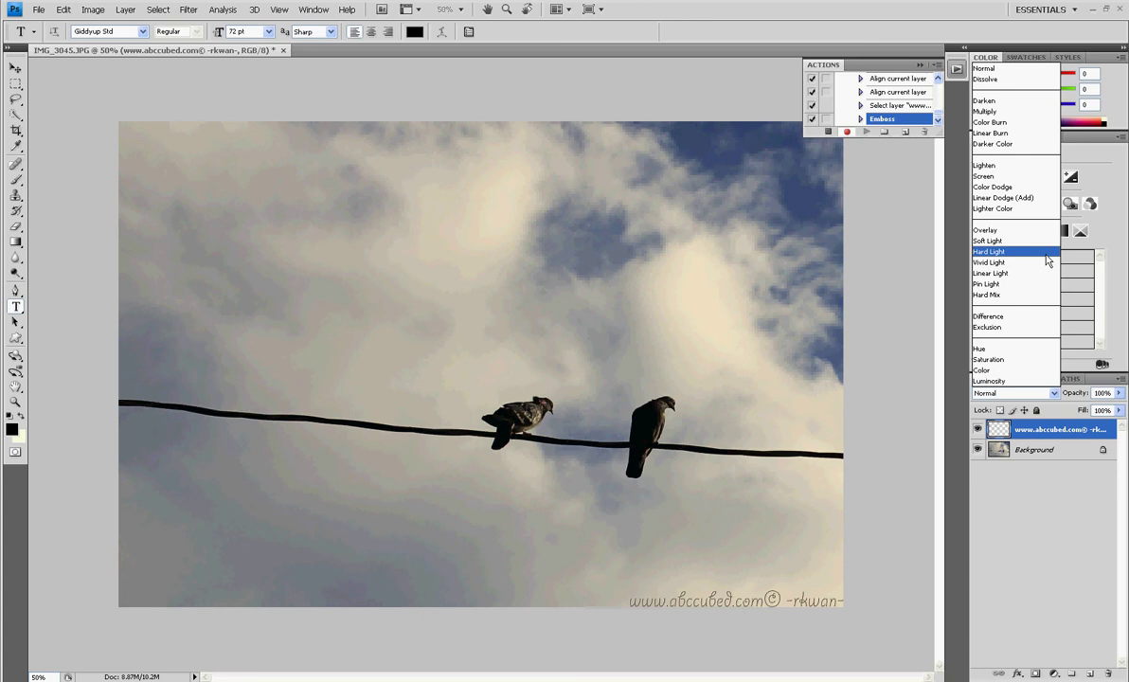
{"action": "left_click", "coordinate": [992, 251]}
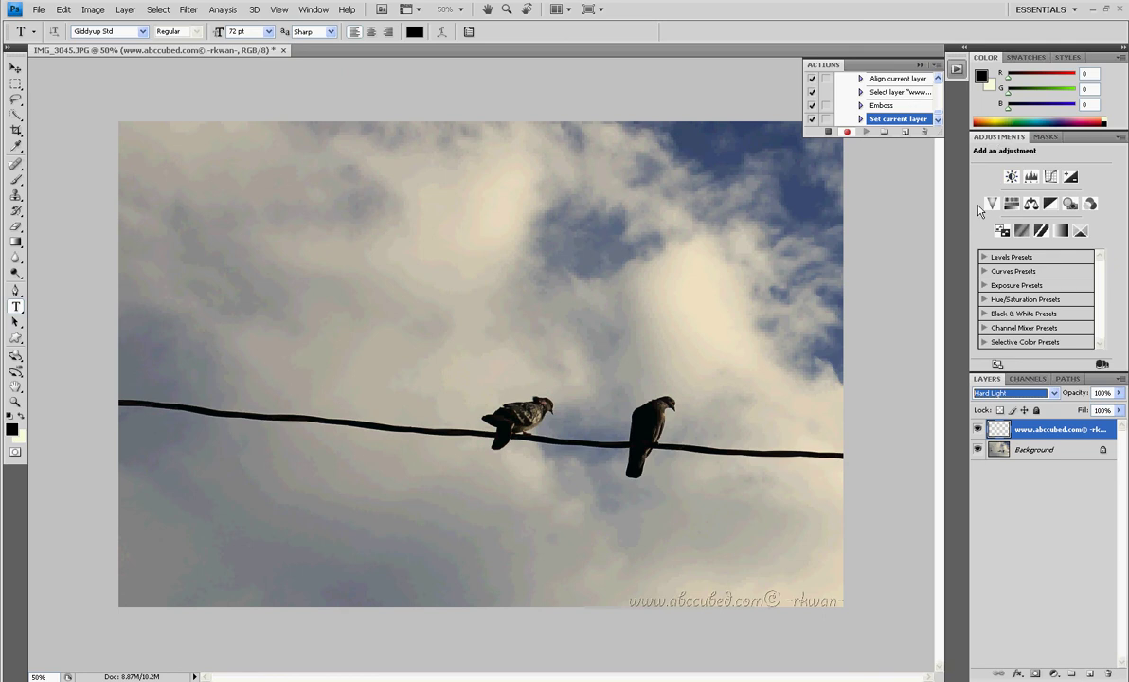
{"action": "left_click", "coordinate": [1017, 399]}
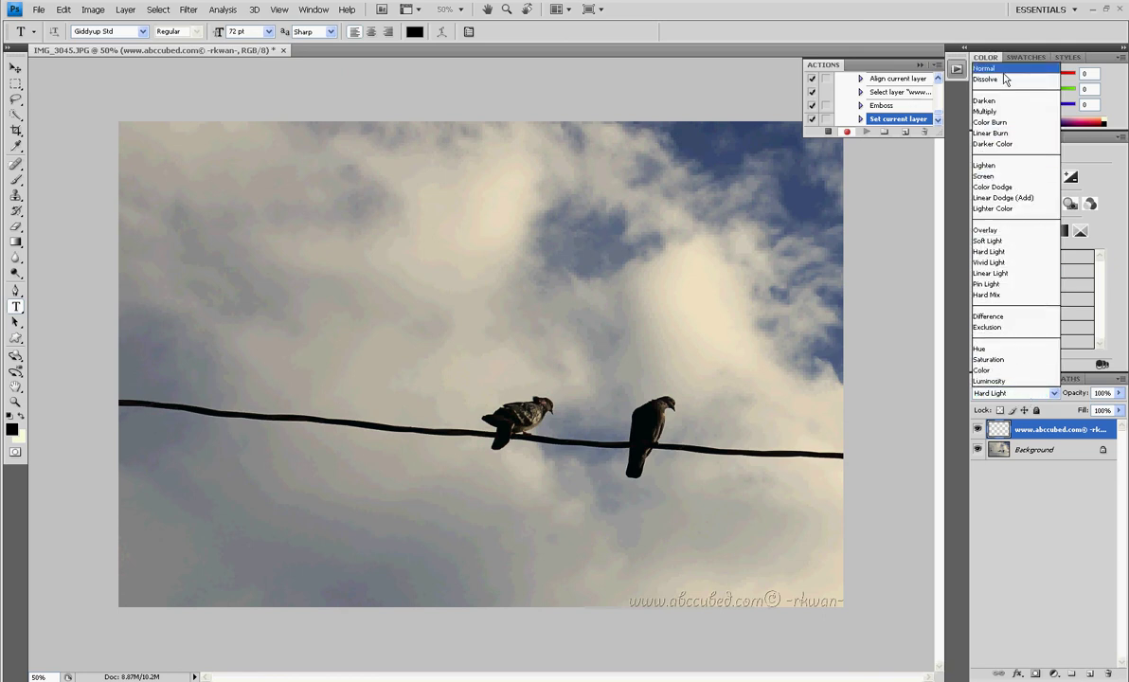
{"action": "left_click", "coordinate": [994, 63]}
{"action": "left_click", "coordinate": [1013, 392]}
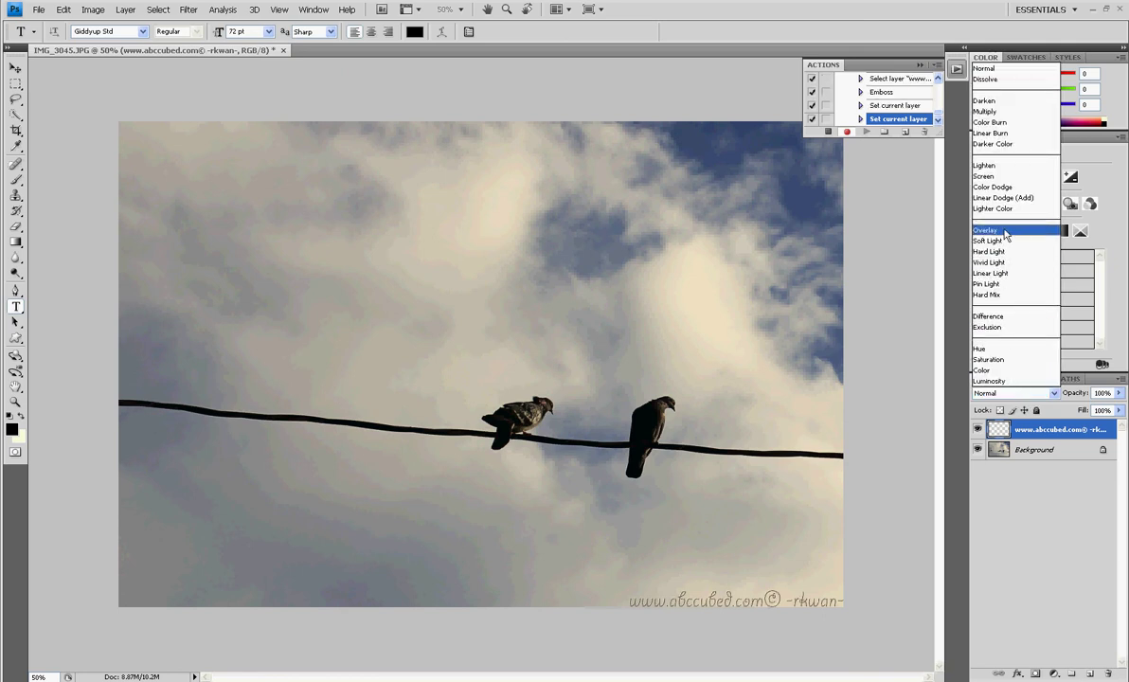
{"action": "left_click", "coordinate": [1004, 252]}
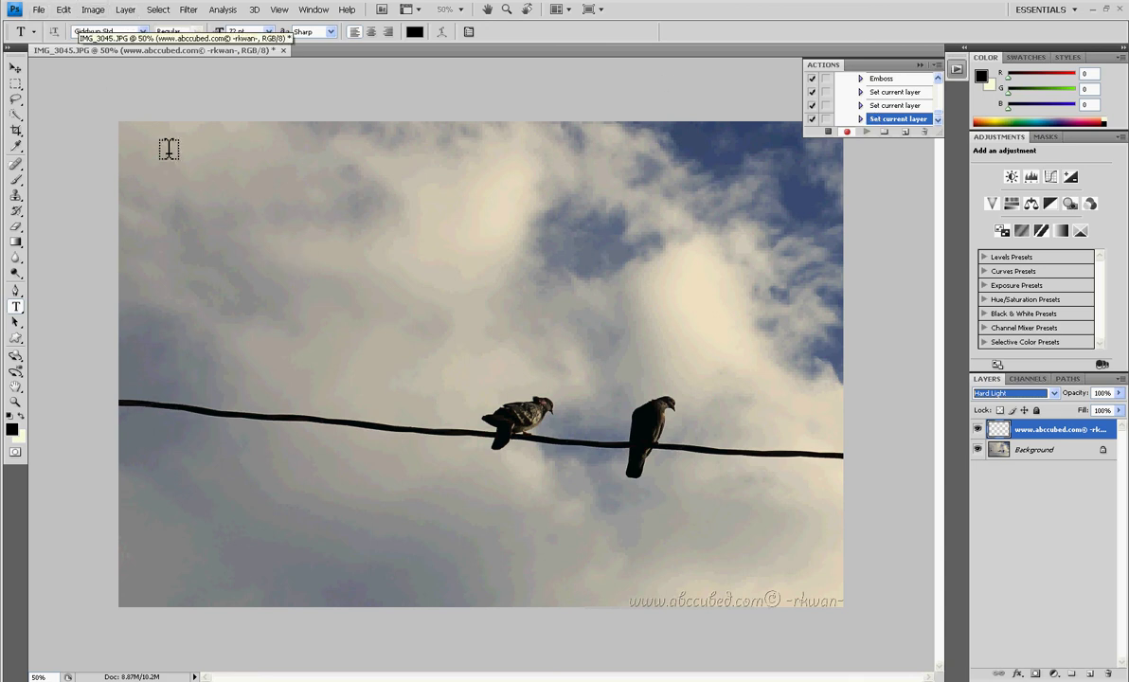
Open the photo's File Info and enter the author's handle in the Author field
{"action": "left_click", "coordinate": [37, 10]}
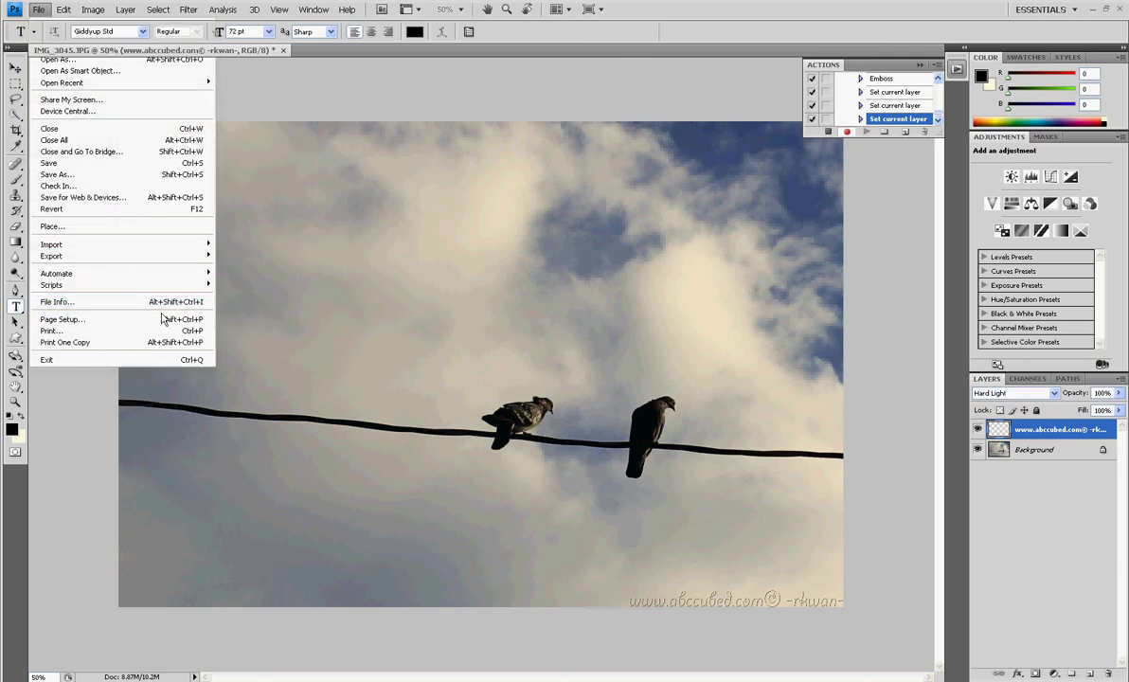
{"action": "left_click", "coordinate": [172, 301]}
{"action": "left_click", "coordinate": [421, 196]}
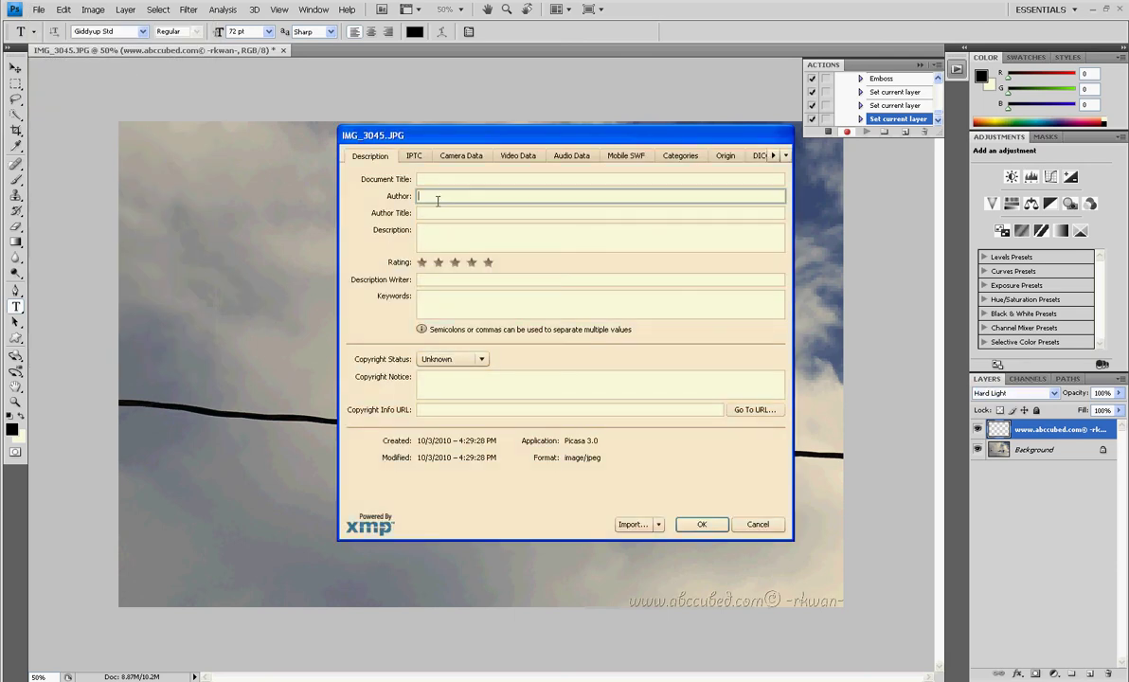
{"action": "type", "text": "rkwan"}
{"action": "key", "text": "Tab"}
{"action": "key", "text": "Tab"}
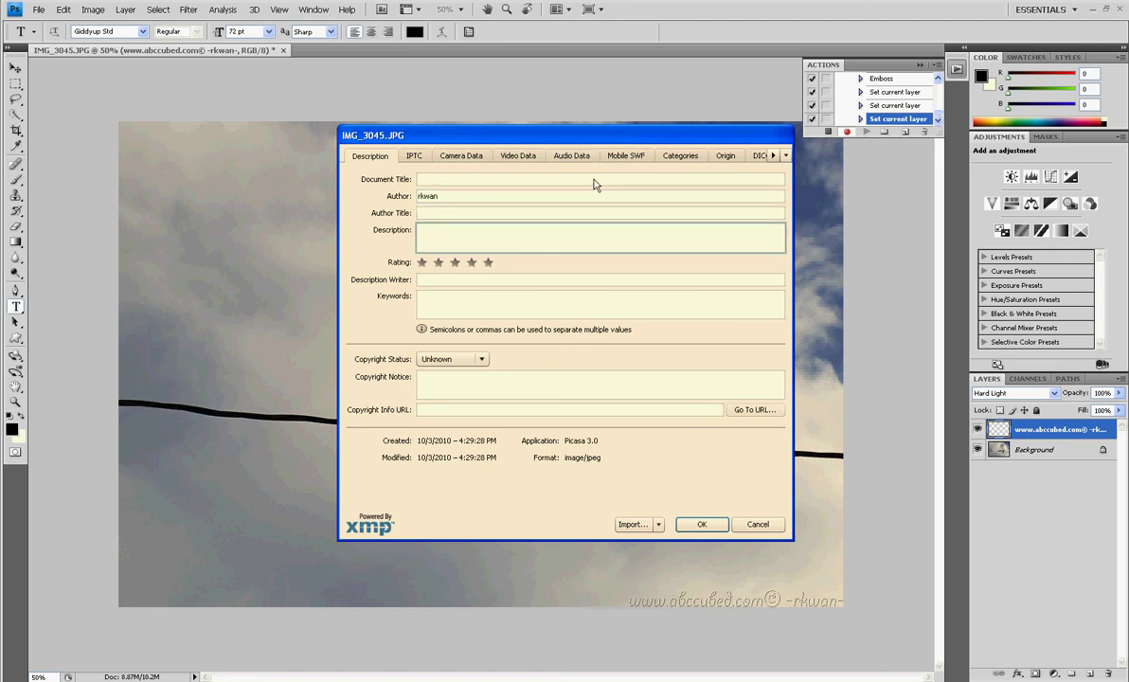
{"action": "left_click", "coordinate": [464, 409]}
{"action": "type", "text": "www"}
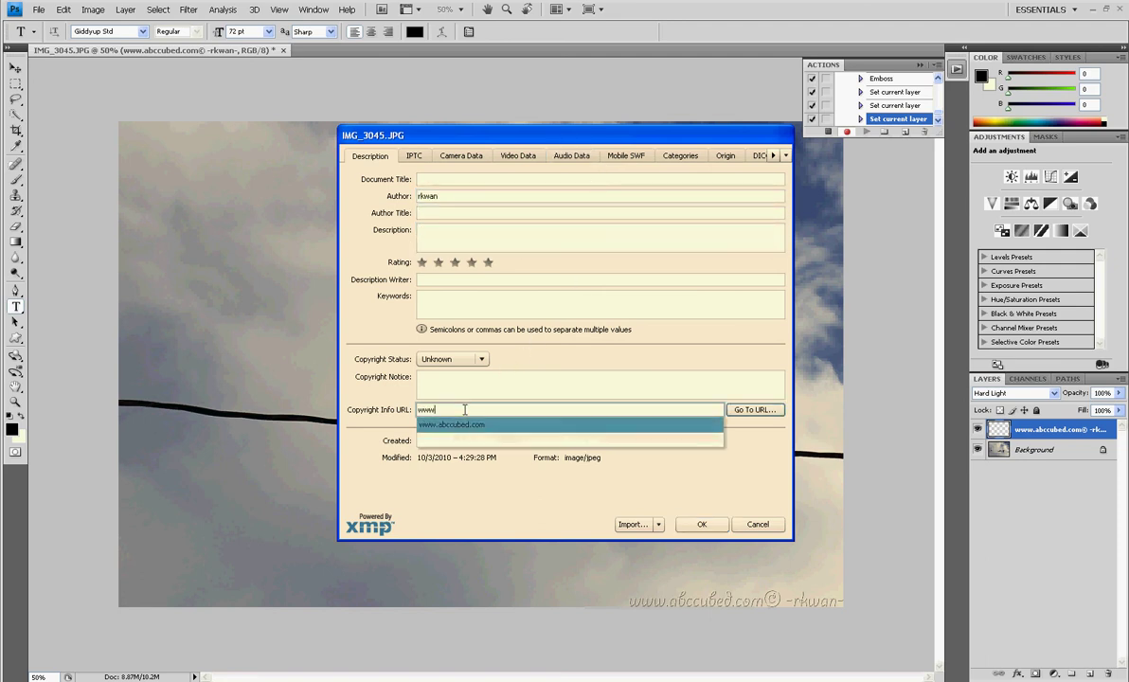
{"action": "double_click", "coordinate": [464, 409]}
{"action": "type", "text": "ww"}
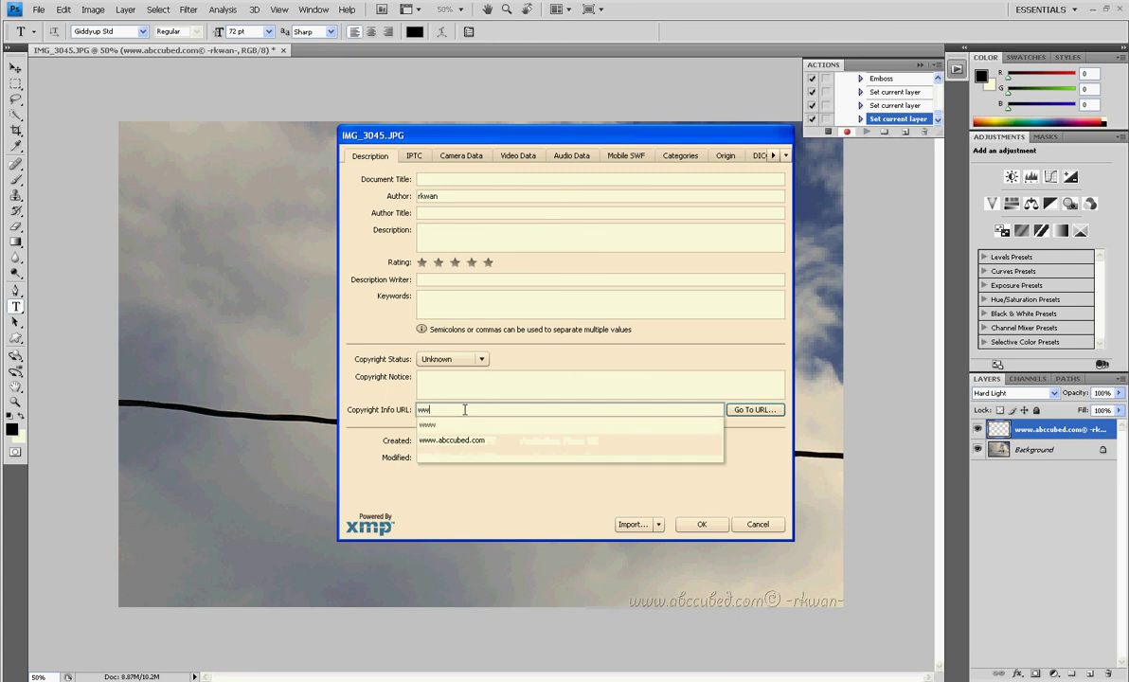
{"action": "left_click", "coordinate": [454, 441]}
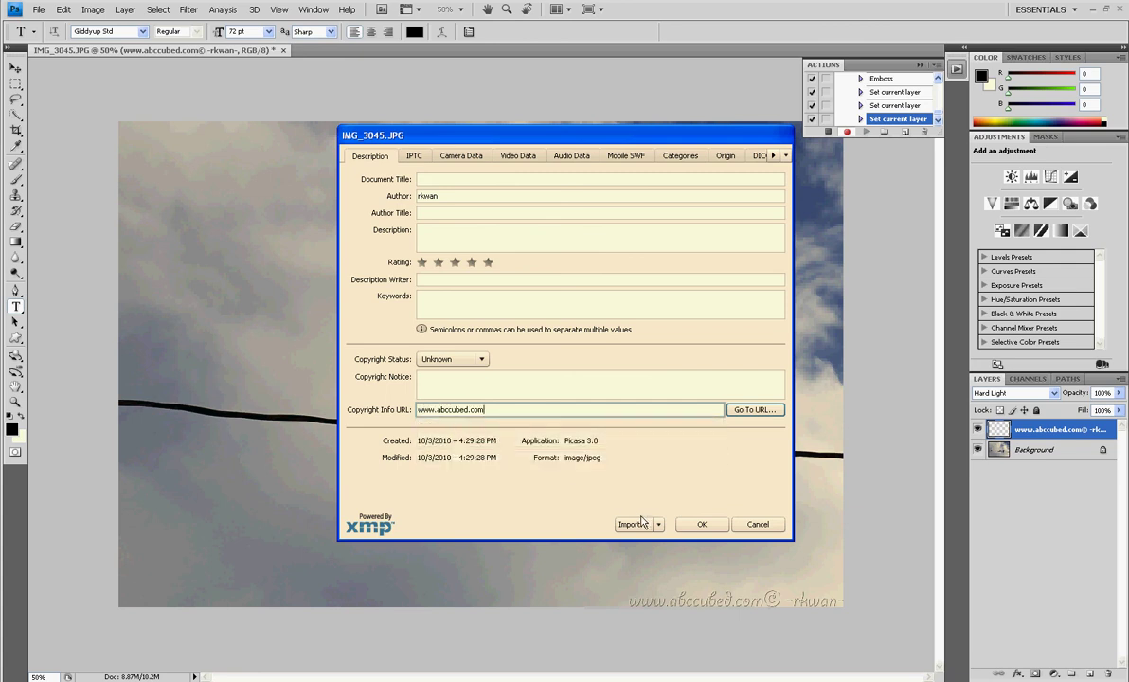
{"action": "left_click", "coordinate": [692, 528]}
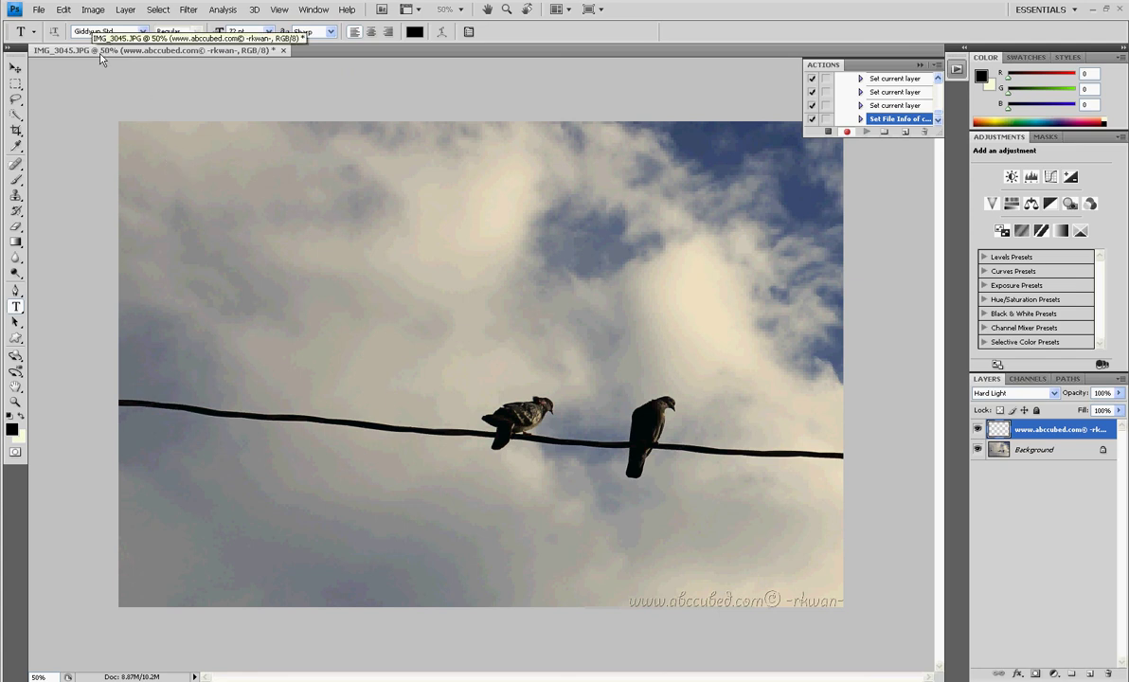
Stop recording and scroll through the Watermark action's recorded steps
{"action": "left_click", "coordinate": [829, 134]}
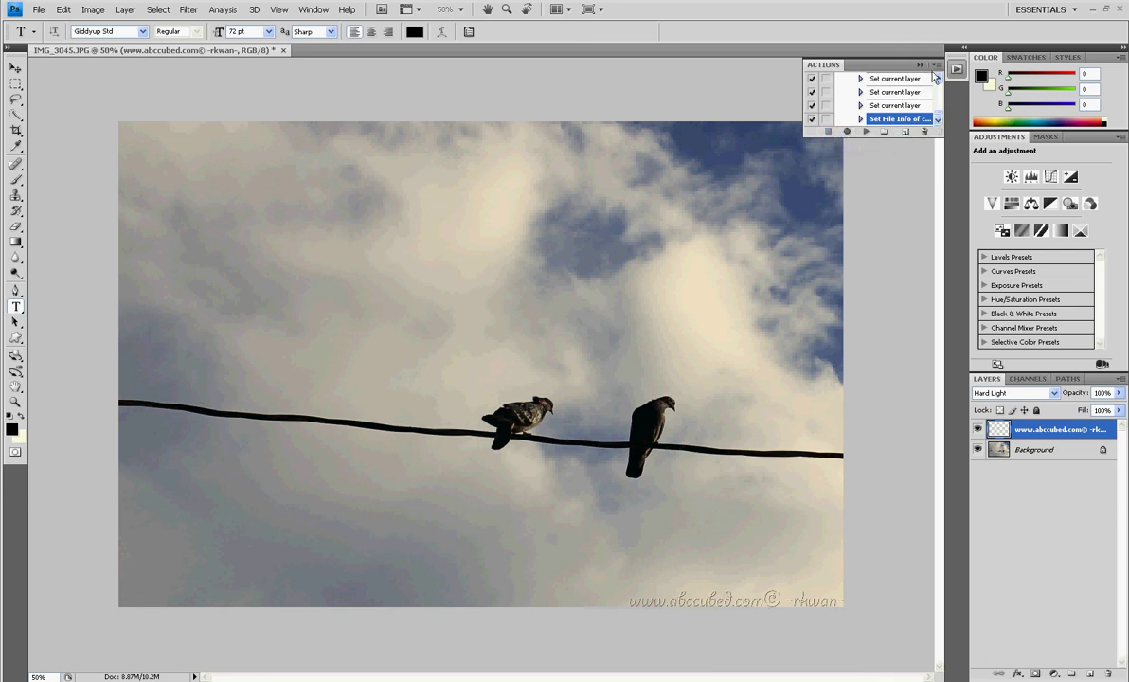
{"action": "scroll", "coordinate": [937, 80], "scroll_direction": "up", "scroll_amount": 4}
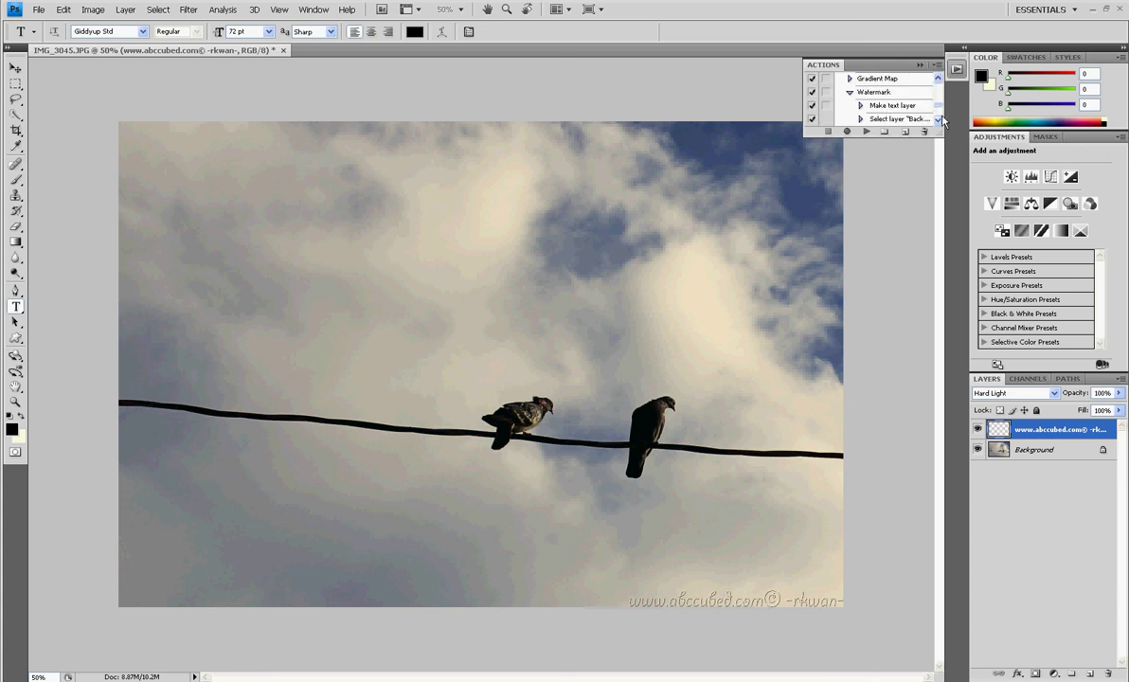
{"action": "left_click", "coordinate": [938, 119]}
{"action": "scroll", "coordinate": [907, 93], "scroll_direction": "down", "scroll_amount": 3}
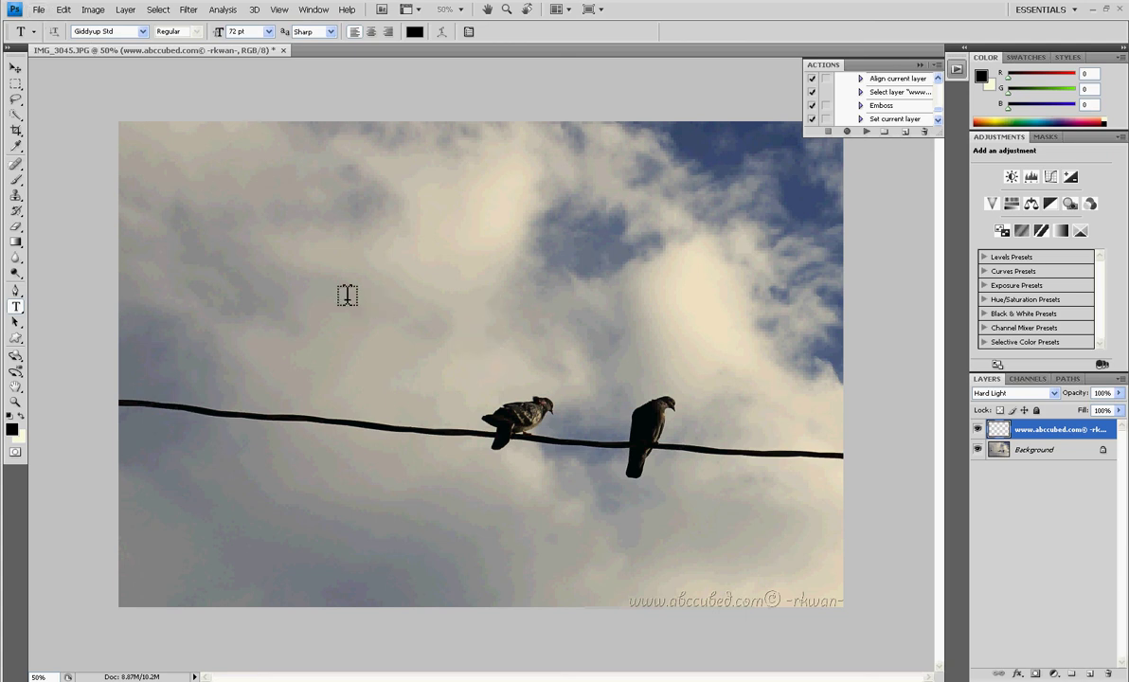
Open the File menu to reach the Automate commands
{"action": "left_click", "coordinate": [41, 12]}
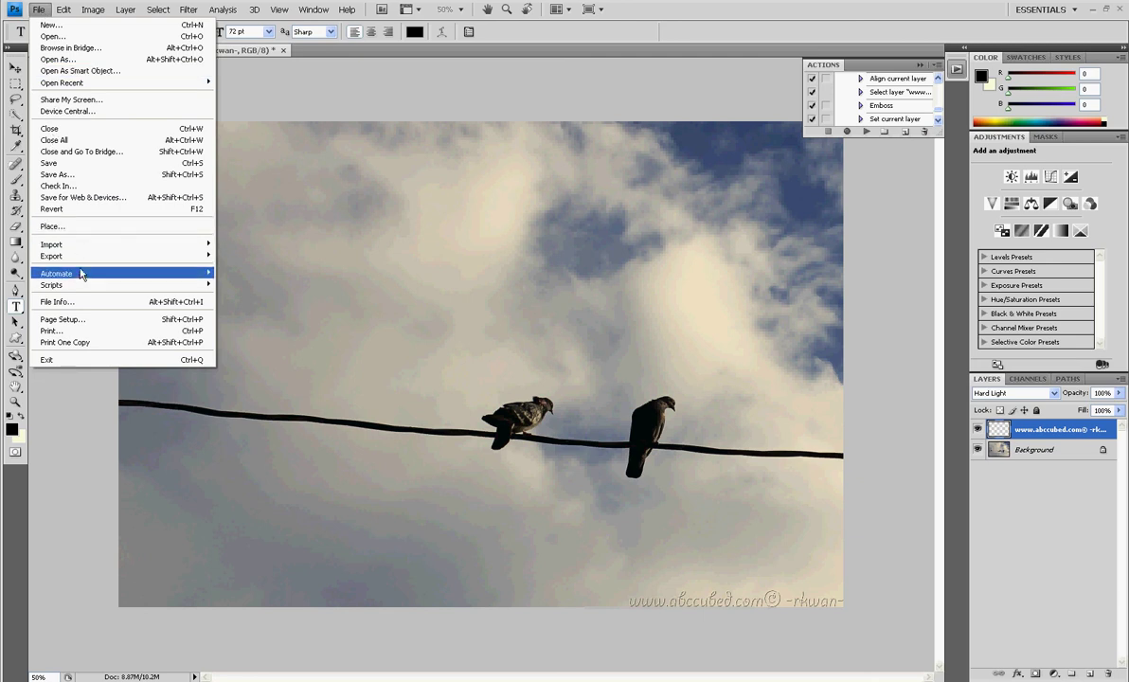
{"action": "mouse_move", "coordinate": [82, 274]}
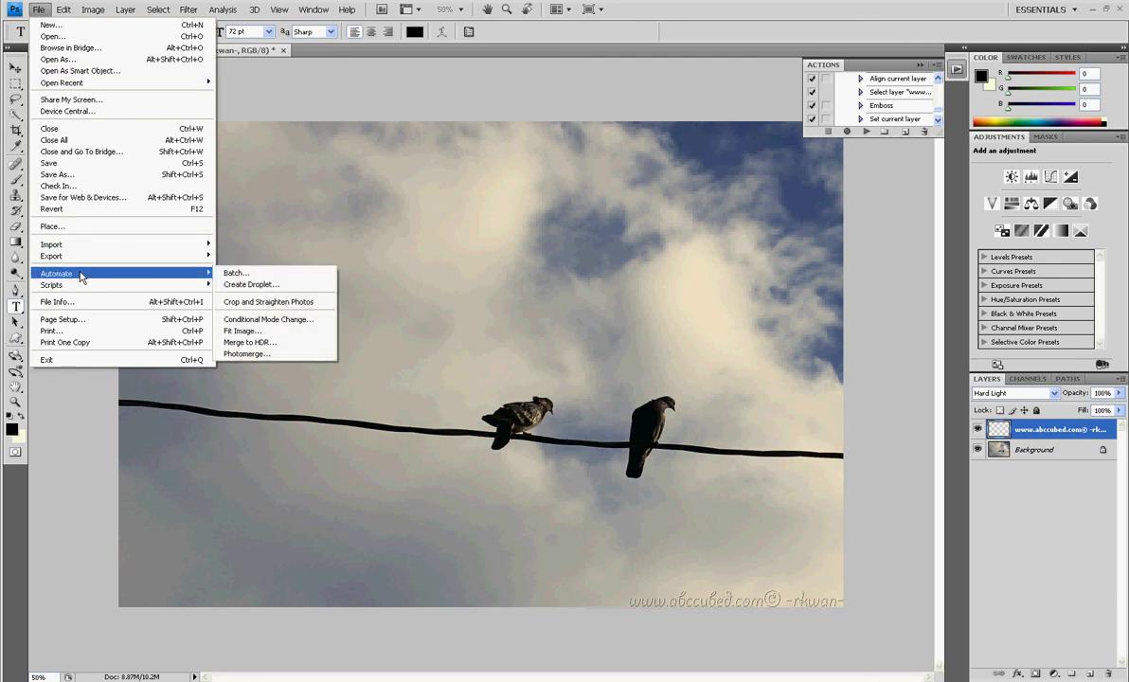
{"action": "left_click", "coordinate": [36, 9]}
{"action": "left_click", "coordinate": [38, 9]}
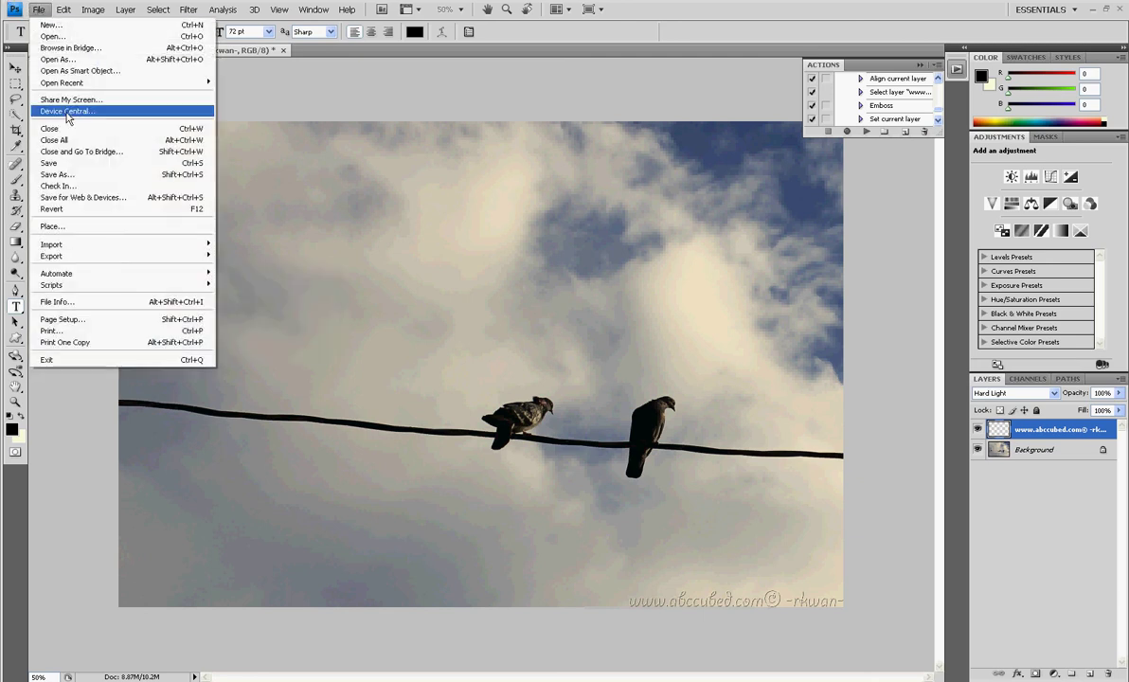
Open the Batch dialog and keep Watermark as the action to run
{"action": "mouse_move", "coordinate": [105, 278]}
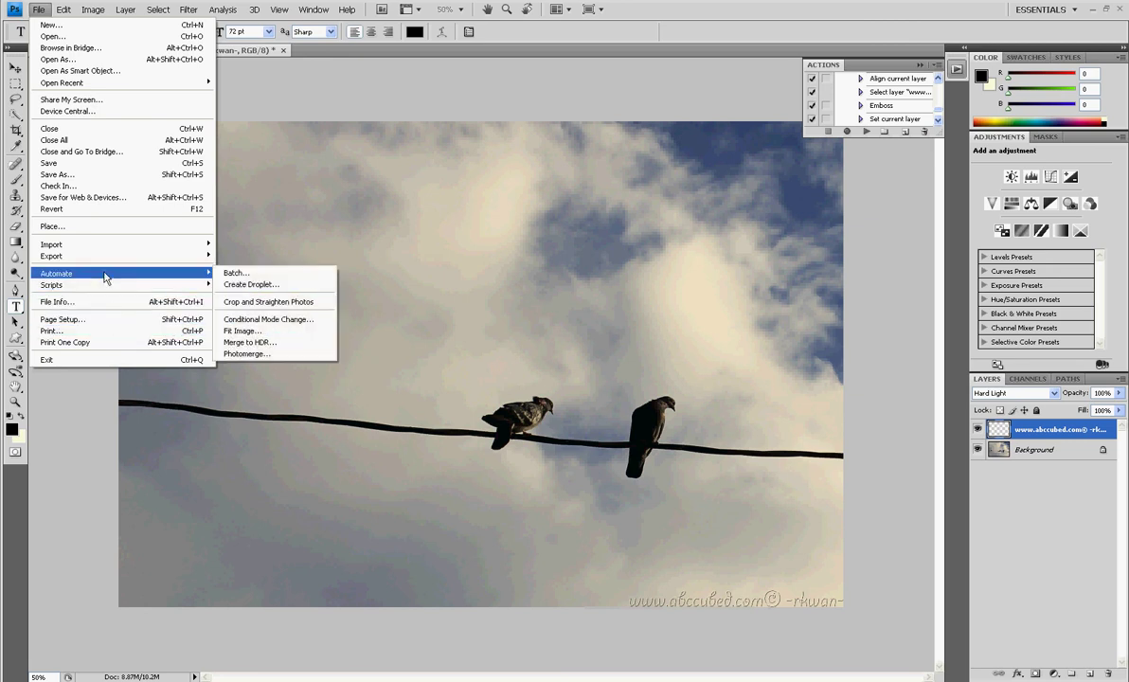
{"action": "left_click", "coordinate": [270, 272]}
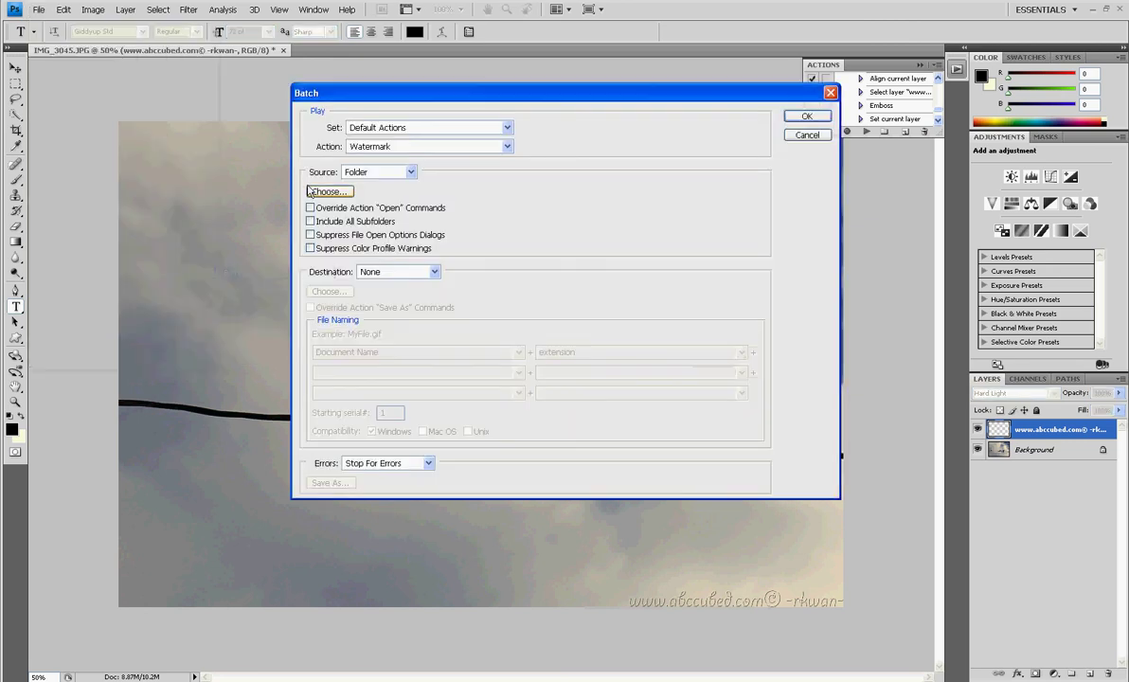
{"action": "left_click", "coordinate": [369, 147]}
{"action": "left_click", "coordinate": [398, 272]}
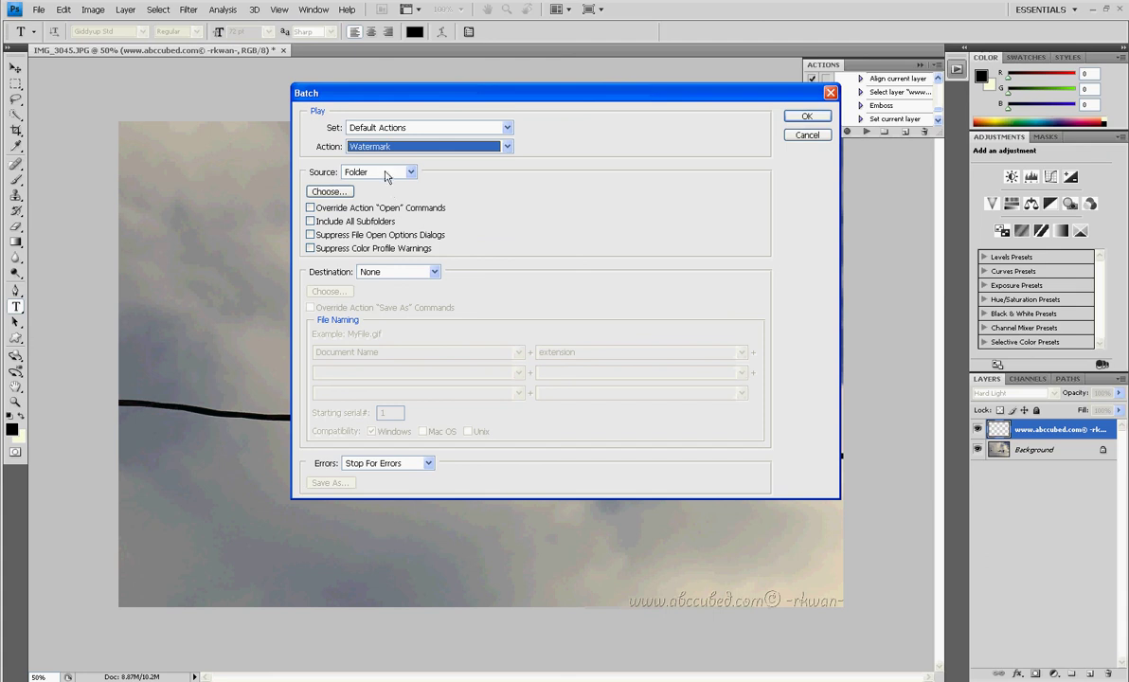
Dismiss the source folder picker and cancel the Batch dialog without running
{"action": "left_click", "coordinate": [329, 191]}
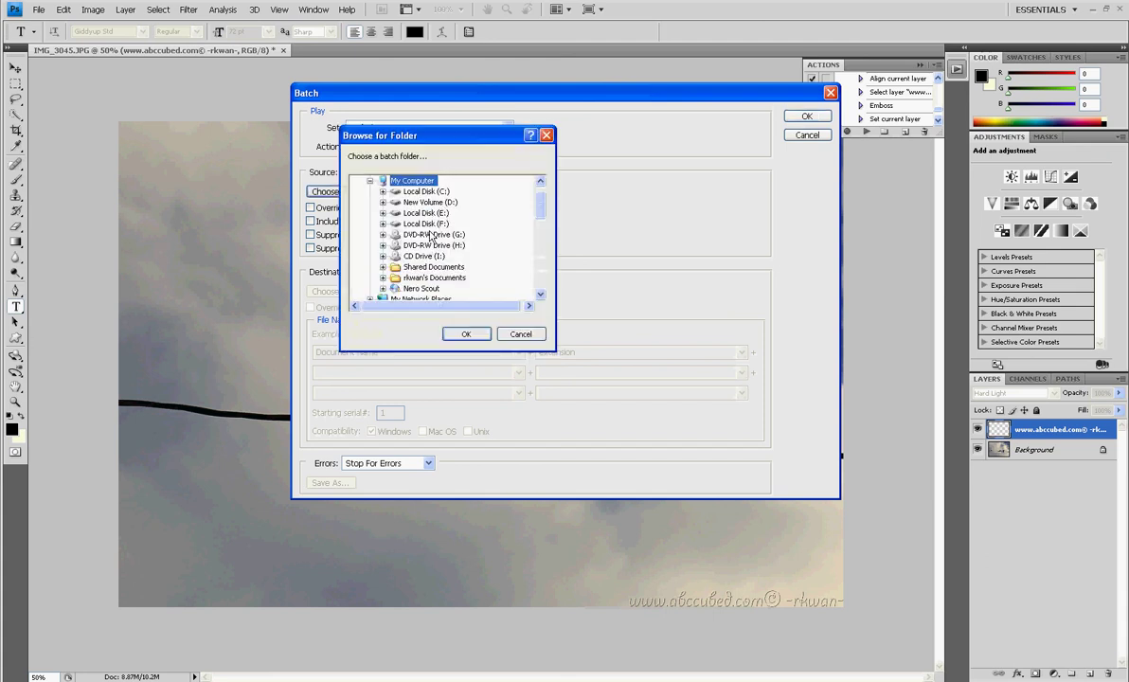
{"action": "left_click", "coordinate": [521, 336]}
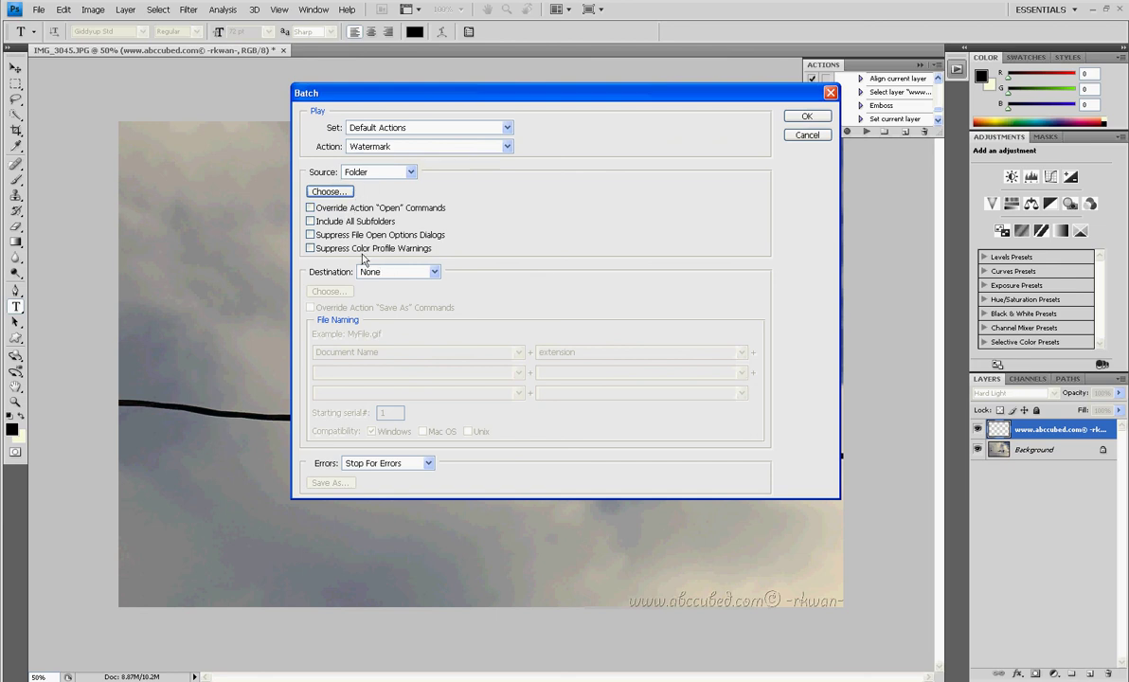
{"action": "left_click", "coordinate": [806, 115]}
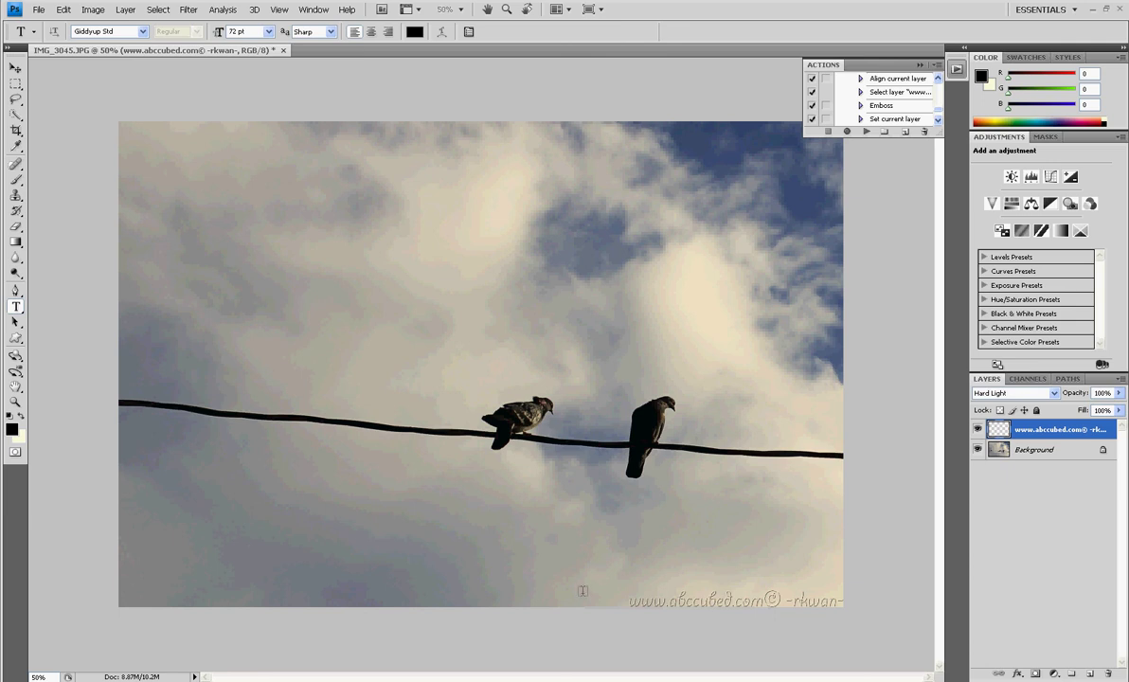